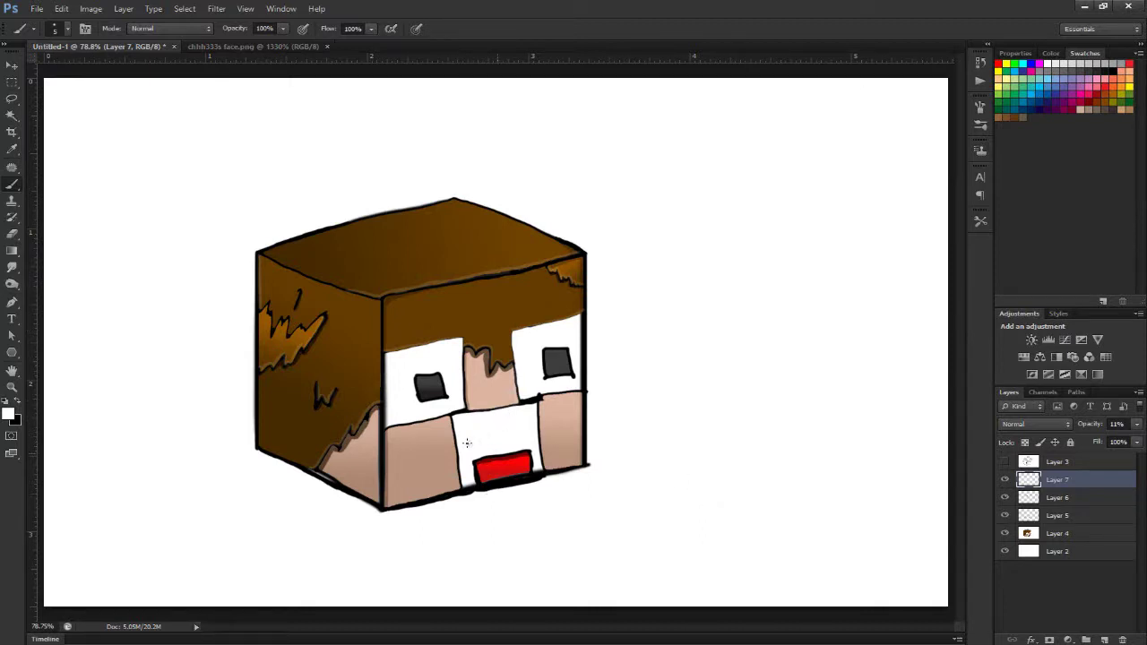
Switch to the chhh333s face.png document to view the pixel-art face reference.
left_click(221, 45)
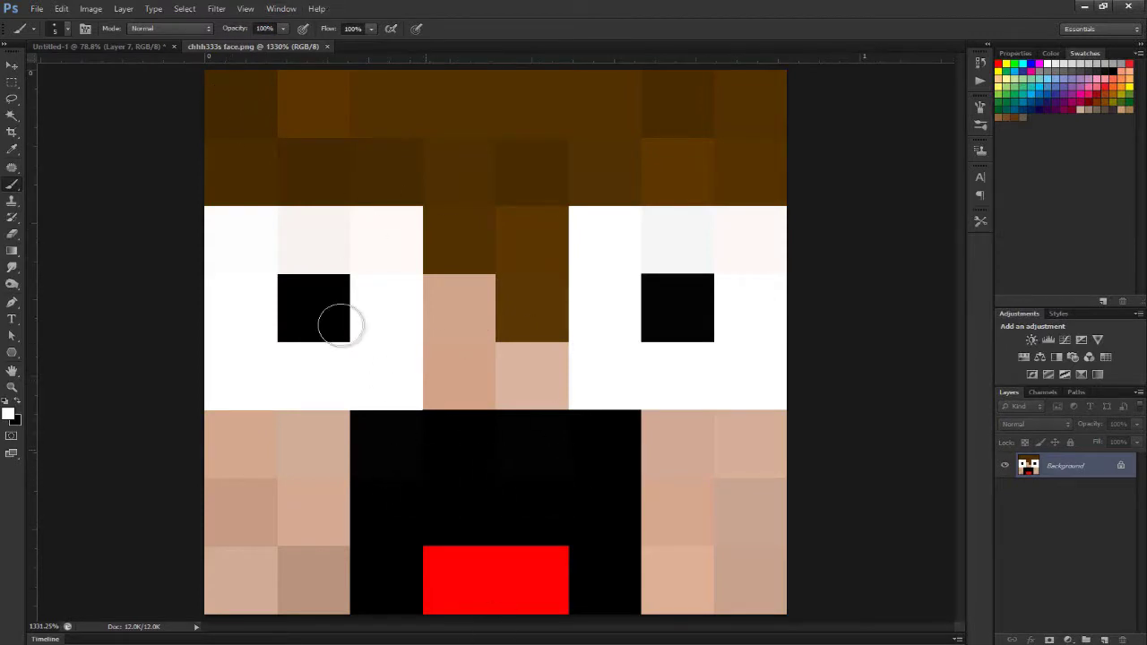
Return to Untitled-1, zoom into the face, and make black the foreground colour.
left_click(134, 45)
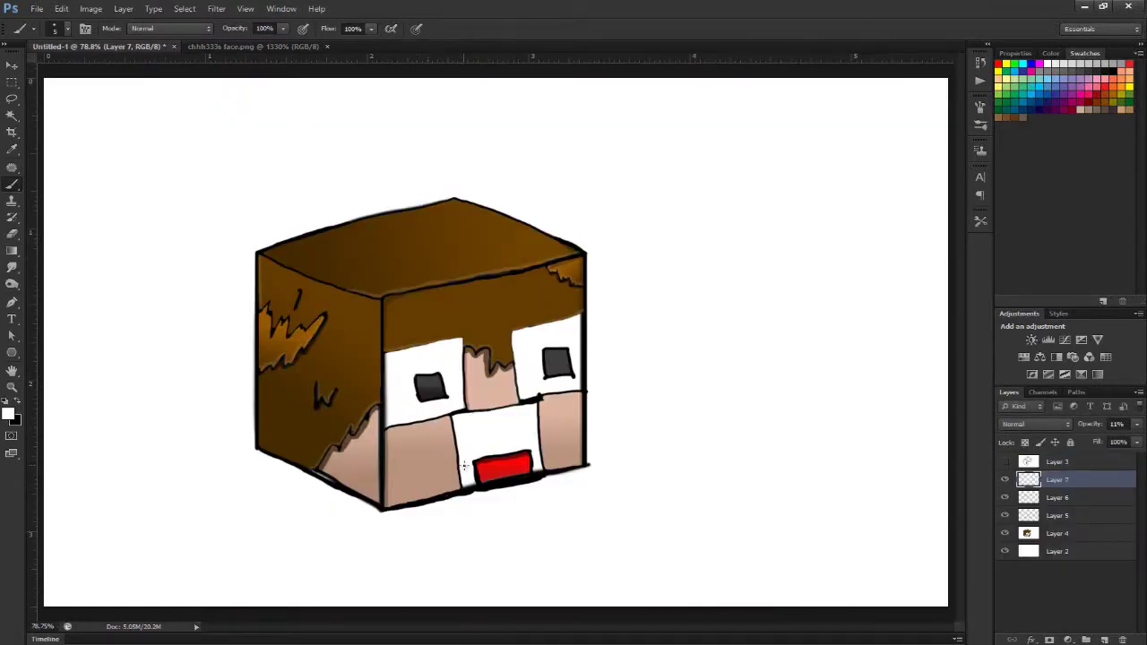
scroll(565, 477, "up", 5)
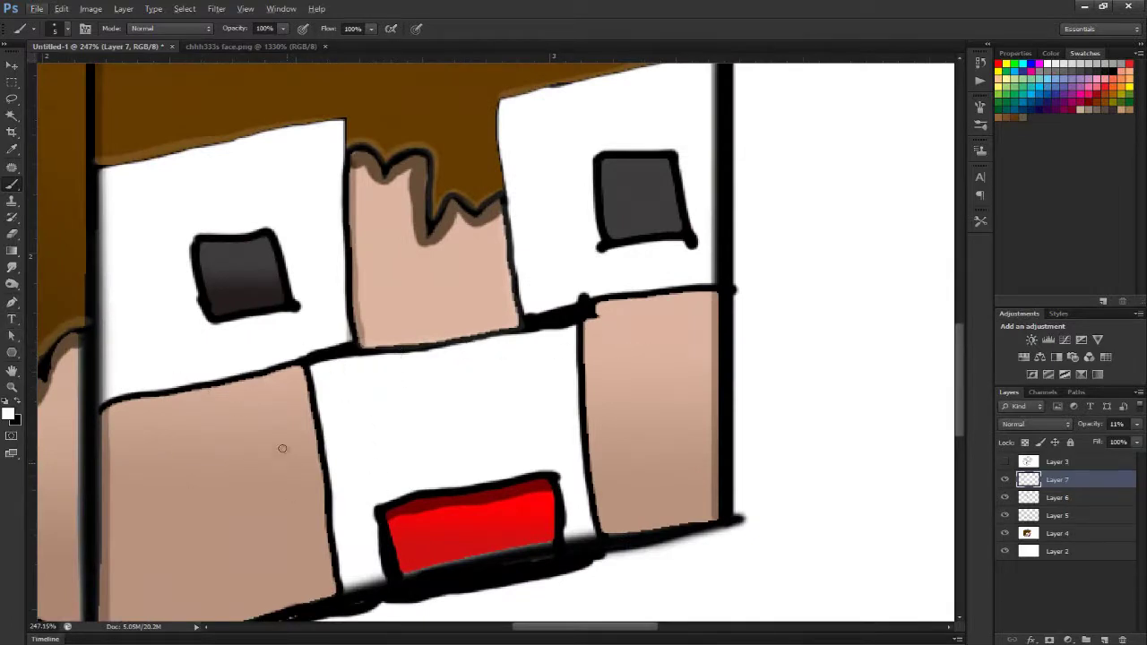
left_click(17, 400)
Magic Wand the hair and nose region twice, deselecting each time.
left_click(13, 120)
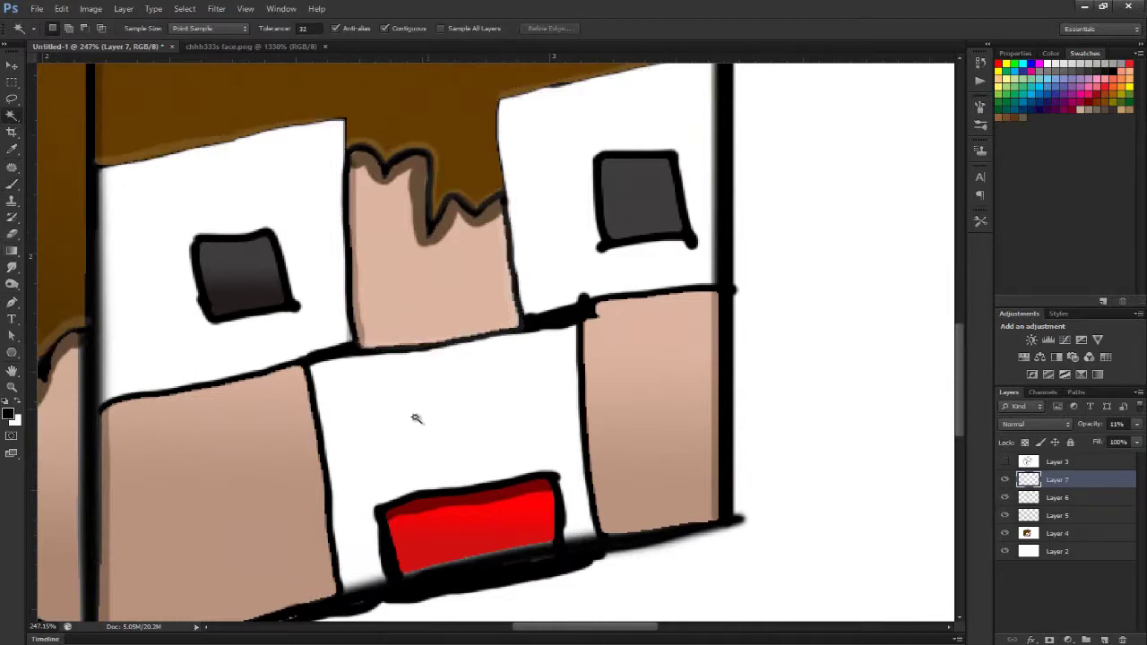
left_click(425, 443)
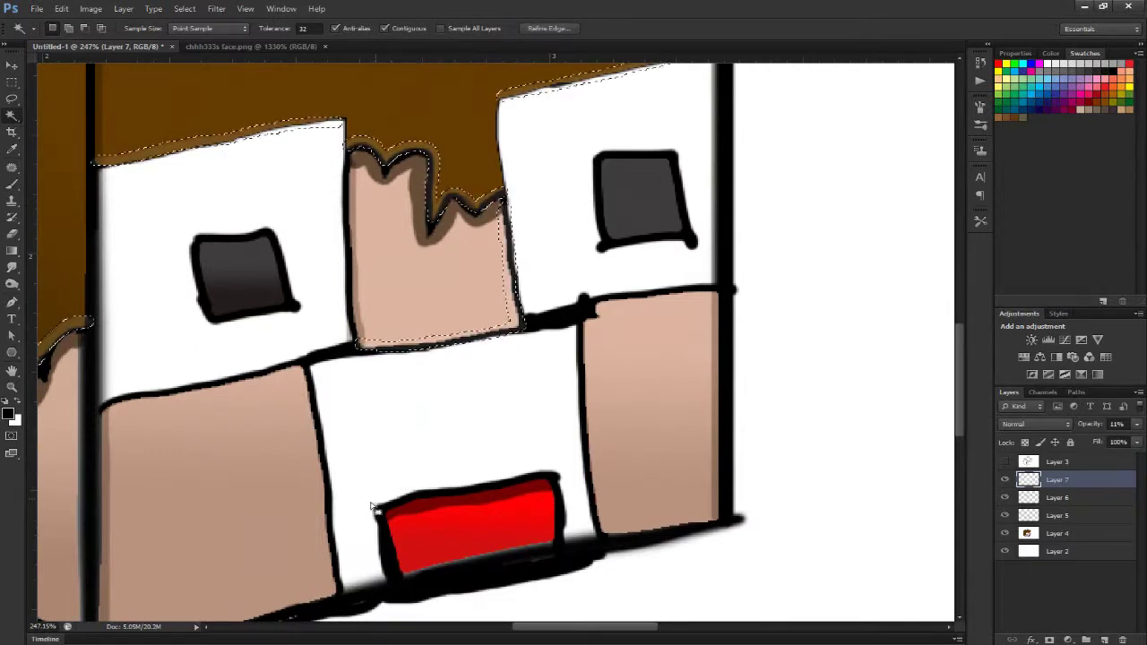
key("ctrl+d")
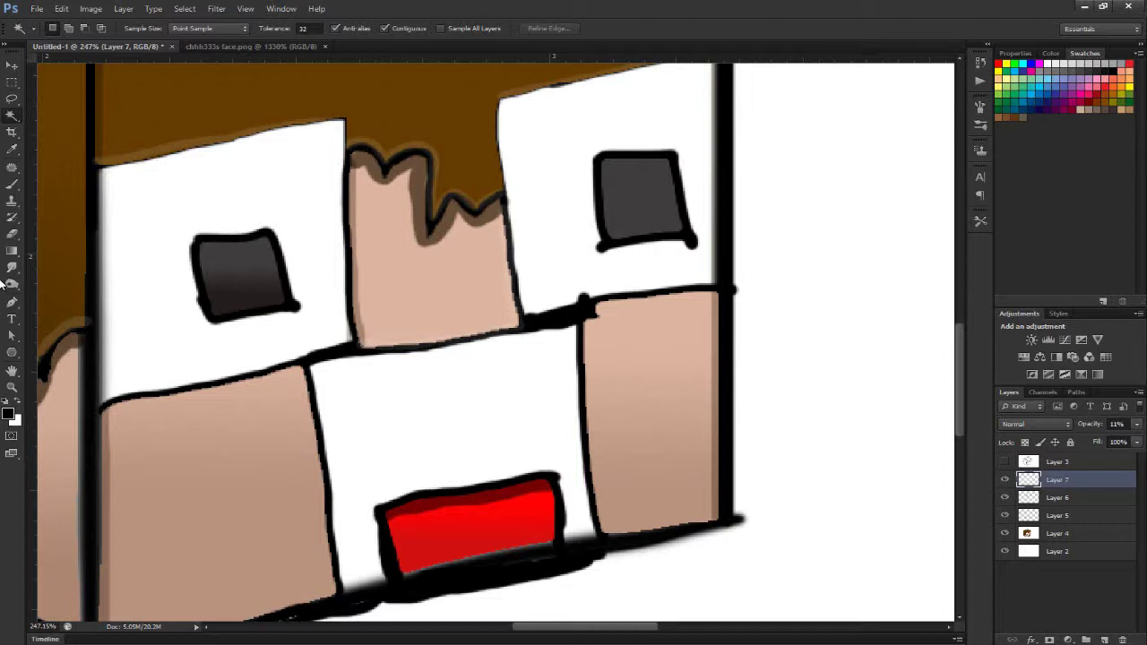
left_click(402, 463)
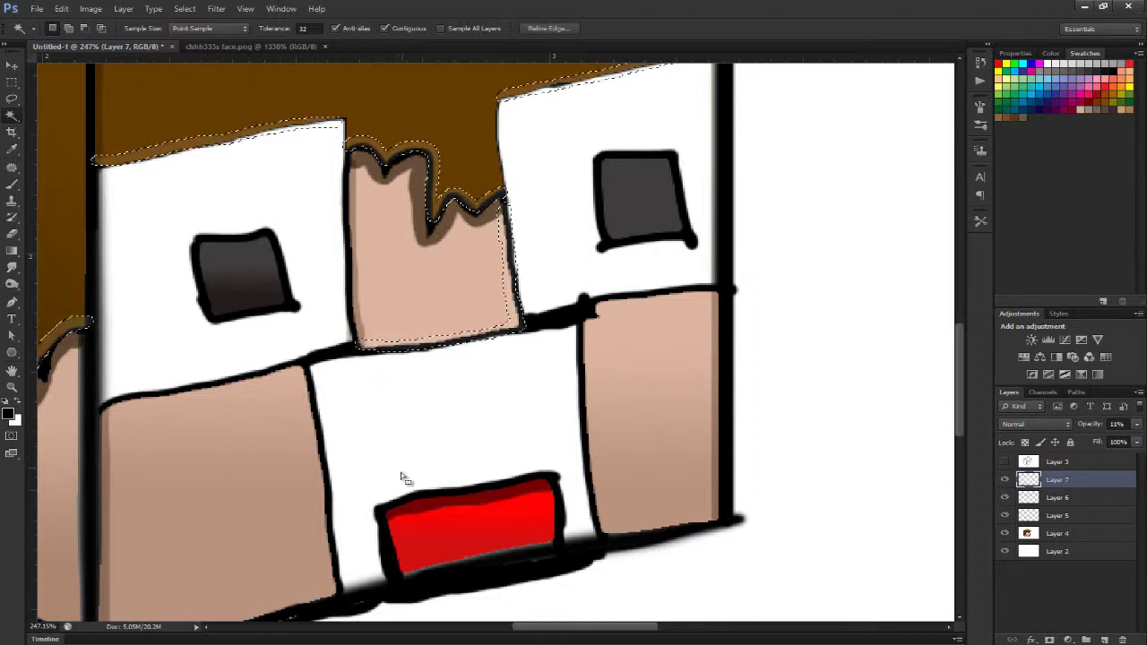
key("ctrl+d")
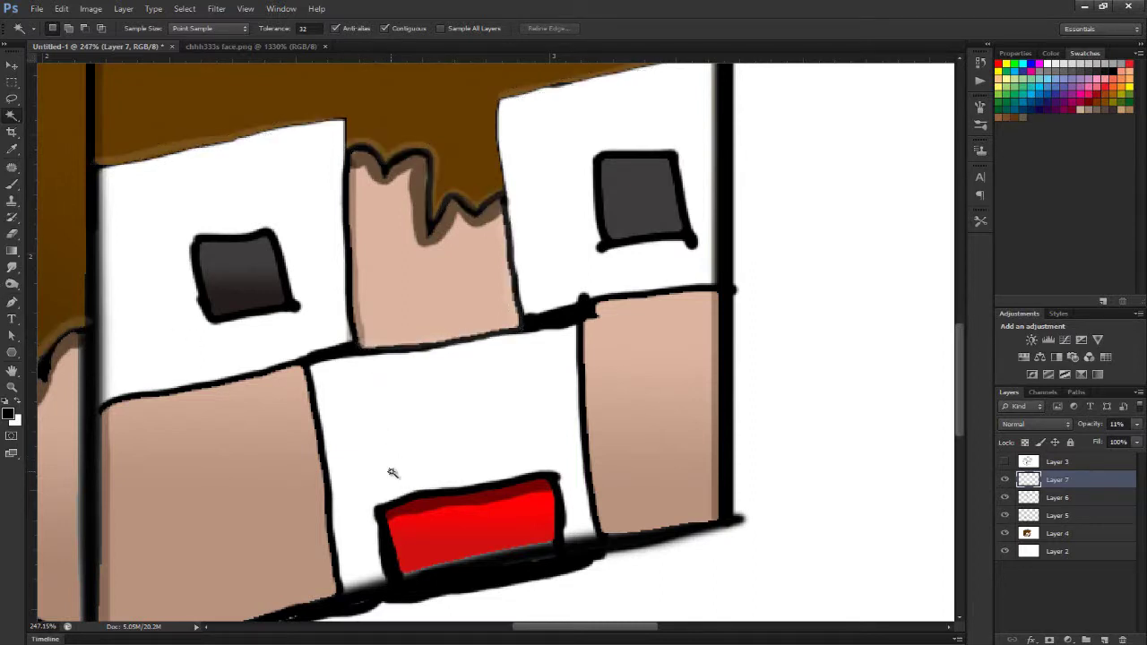
On Layer 4, Magic Wand the white mouth area and expand the selection.
left_click(1070, 538)
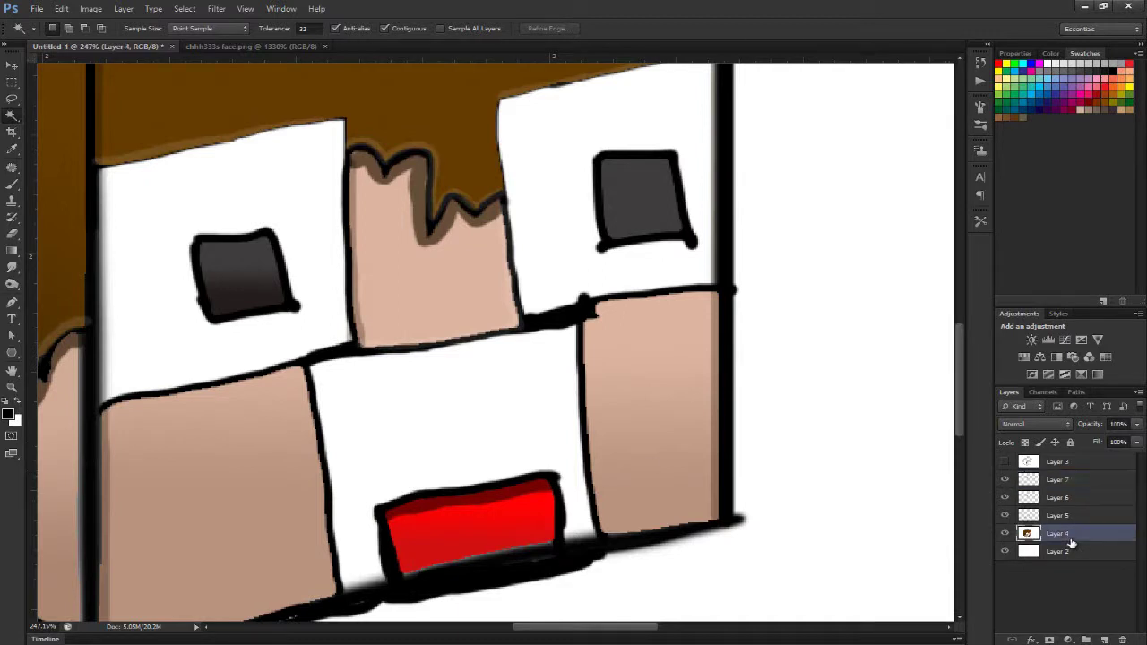
left_click(469, 392)
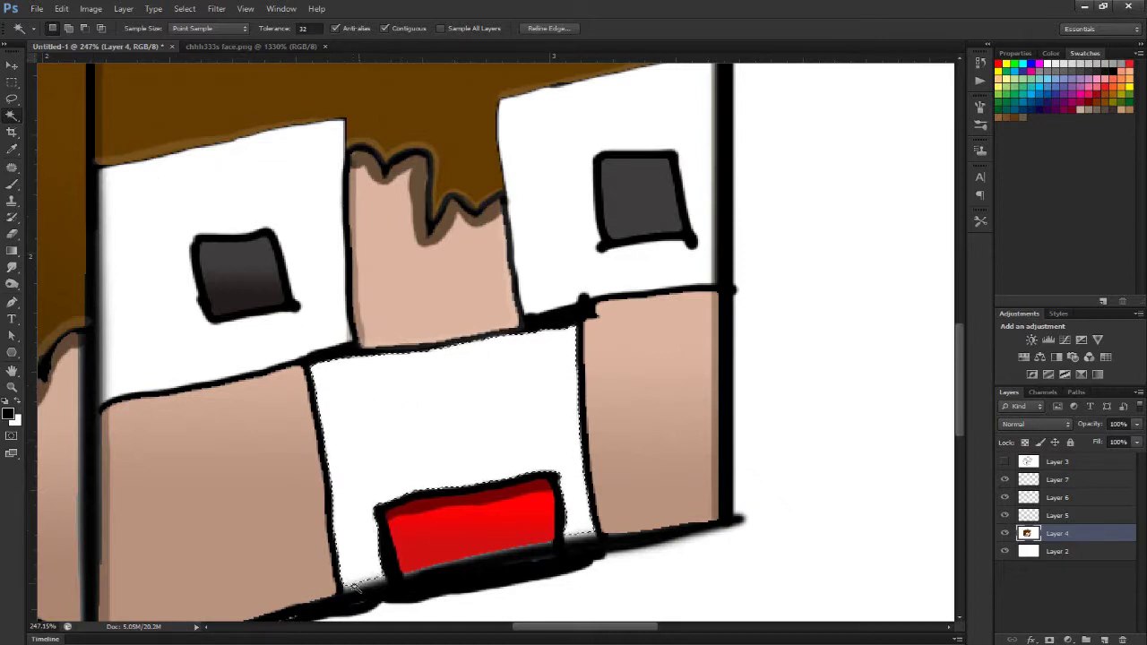
scroll(356, 596, "up", 3)
scroll(357, 596, "up", 2)
scroll(359, 594, "down", 3)
scroll(376, 538, "up", 1)
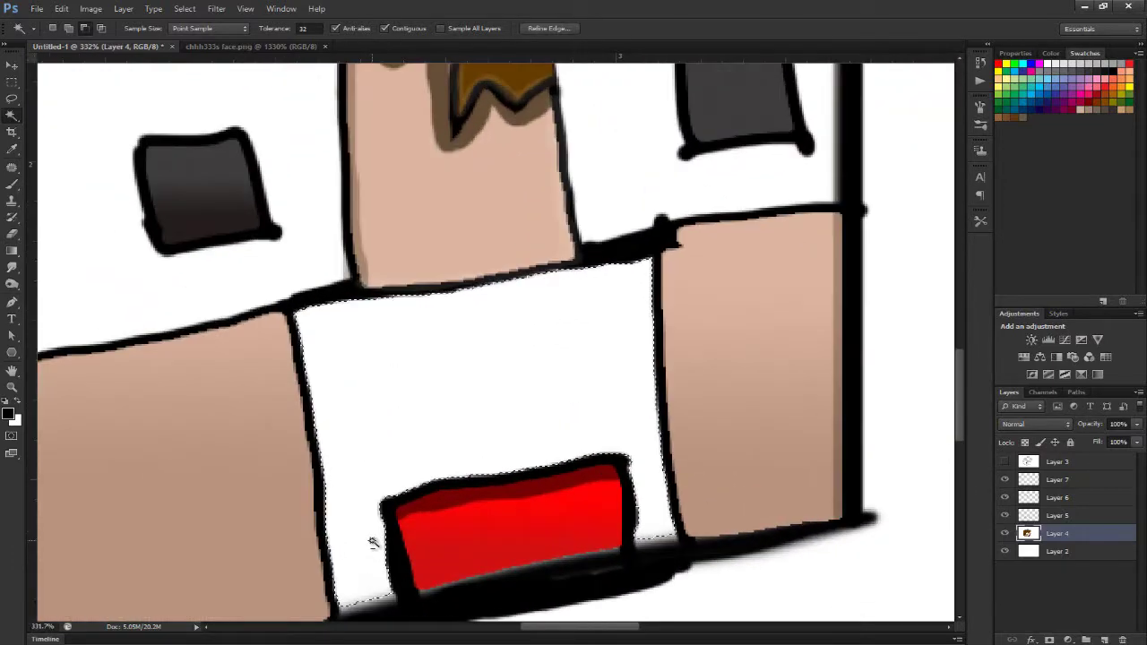
left_click(185, 8)
mouse_move(227, 152)
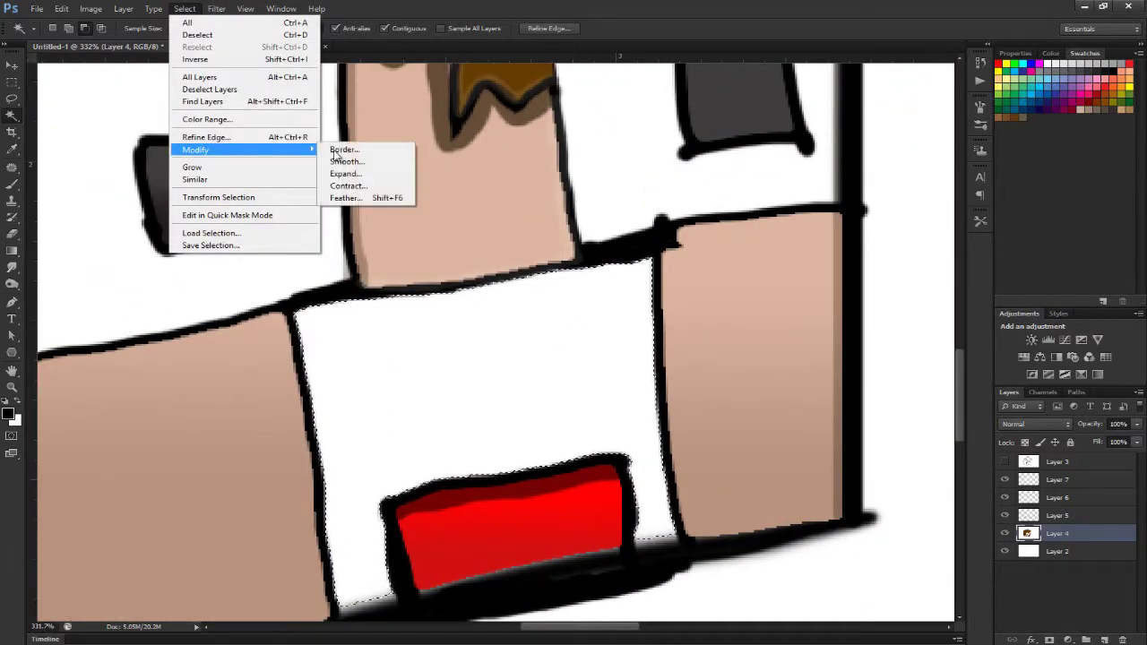
left_click(363, 175)
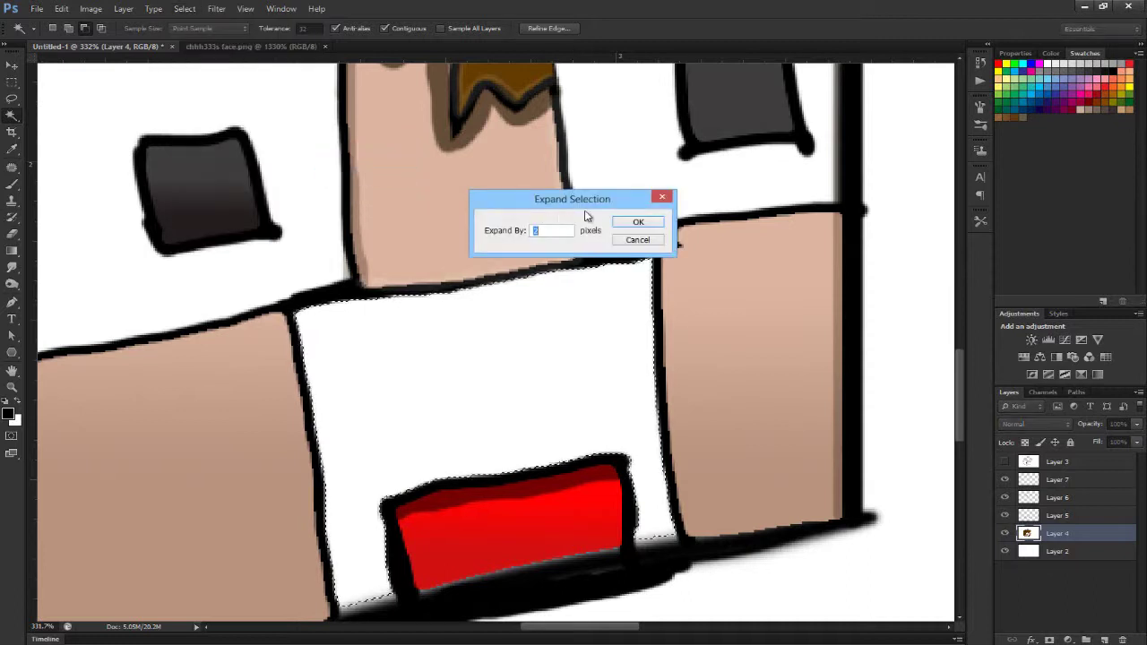
left_click(626, 218)
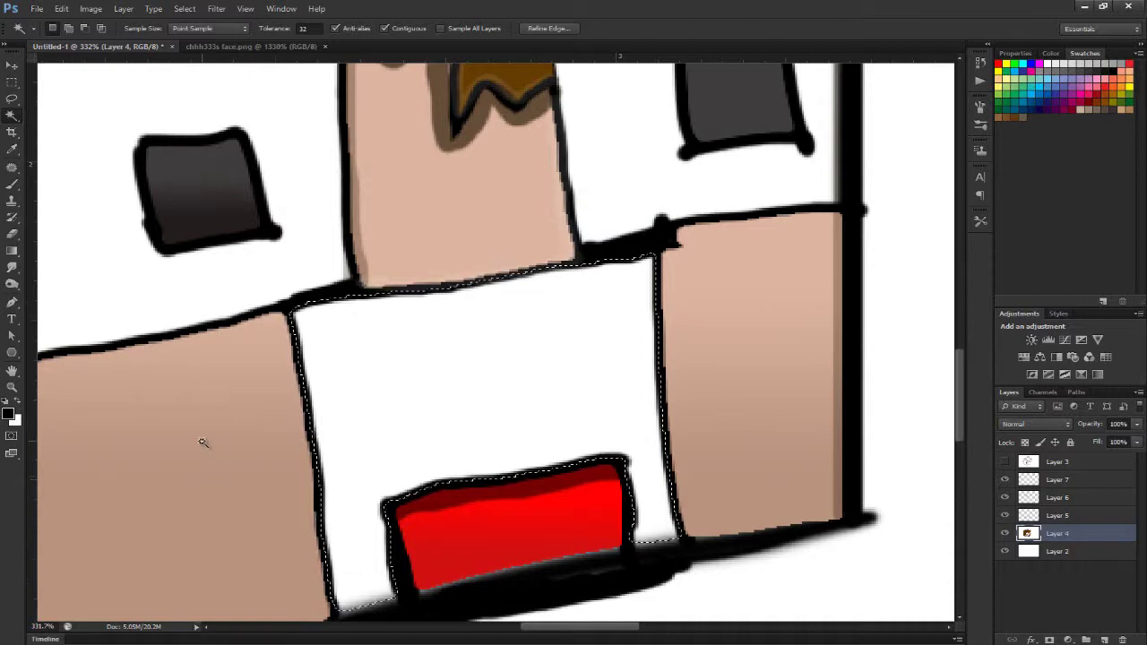
Fill the mouth selection with black, then reselect it and delete the fill.
key("alt+BackSpace")
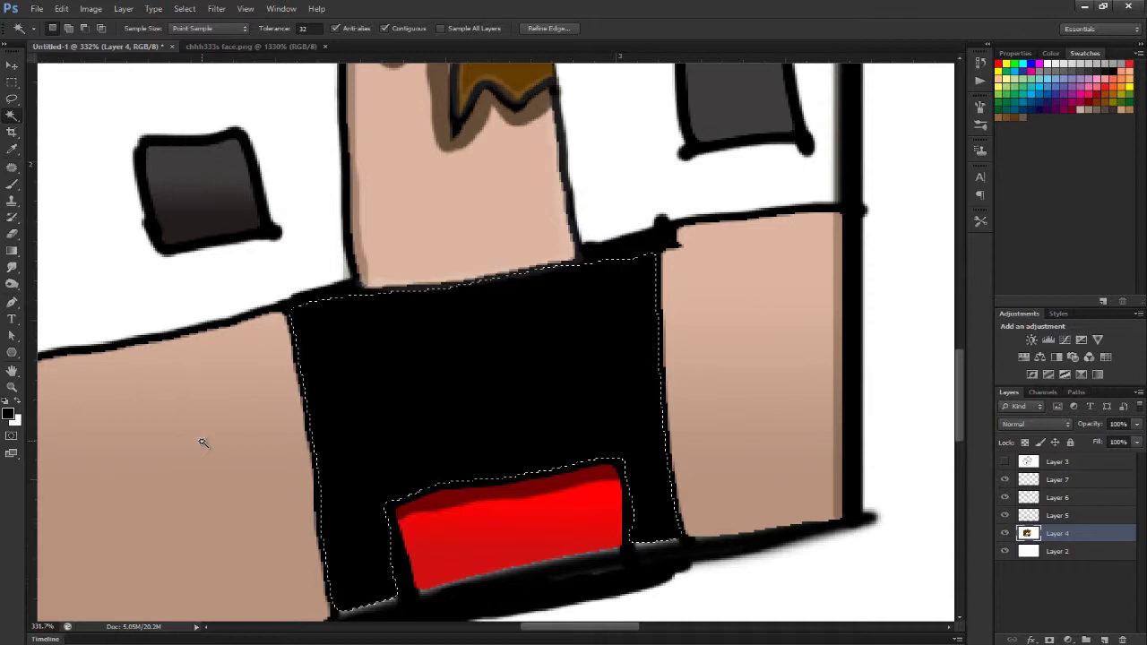
key("ctrl+d")
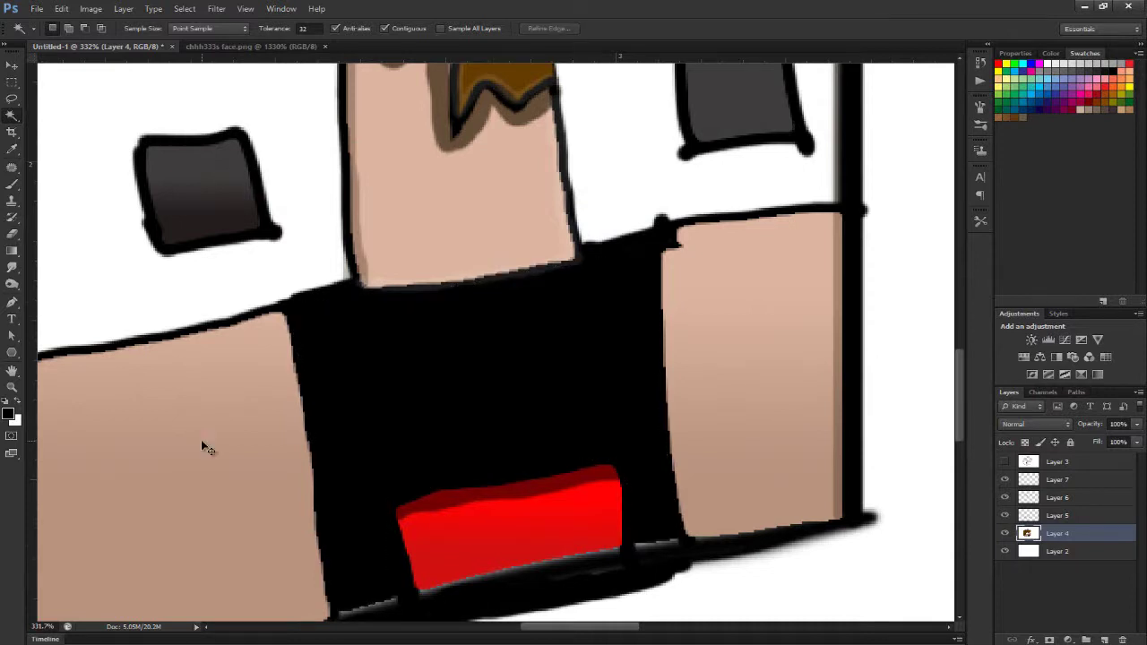
key("ctrl+shift+d")
key("Delete")
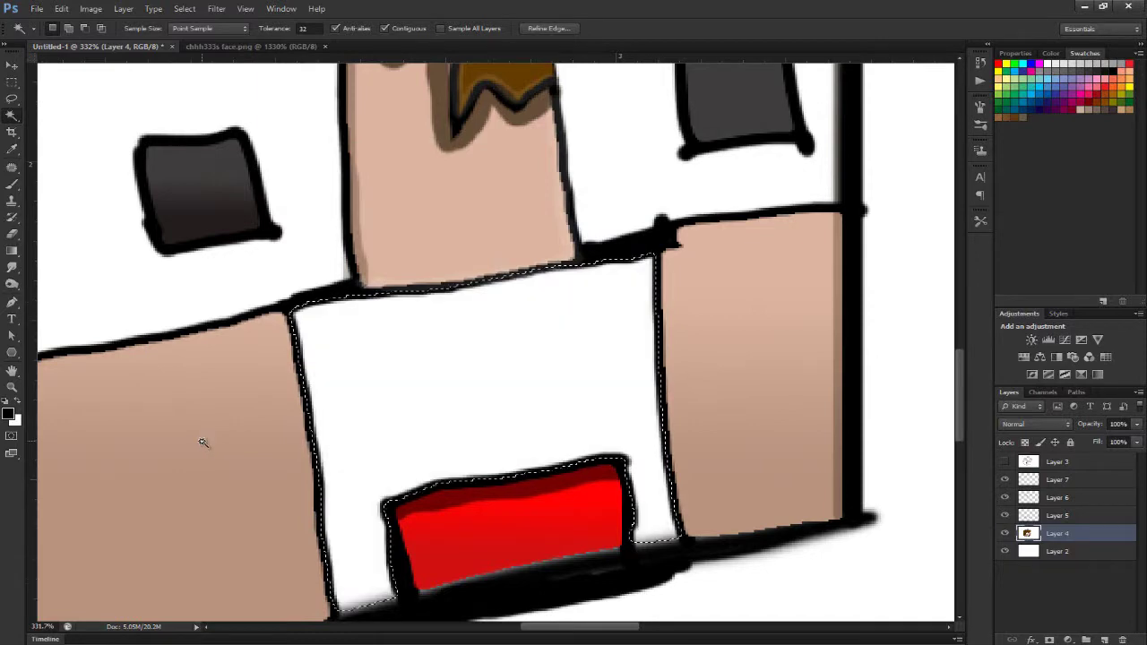
Set the foreground to very dark grey 1f1f1f and the background to mid grey.
left_click(9, 415)
left_click_drag(453, 539, 422, 537)
left_click(747, 386)
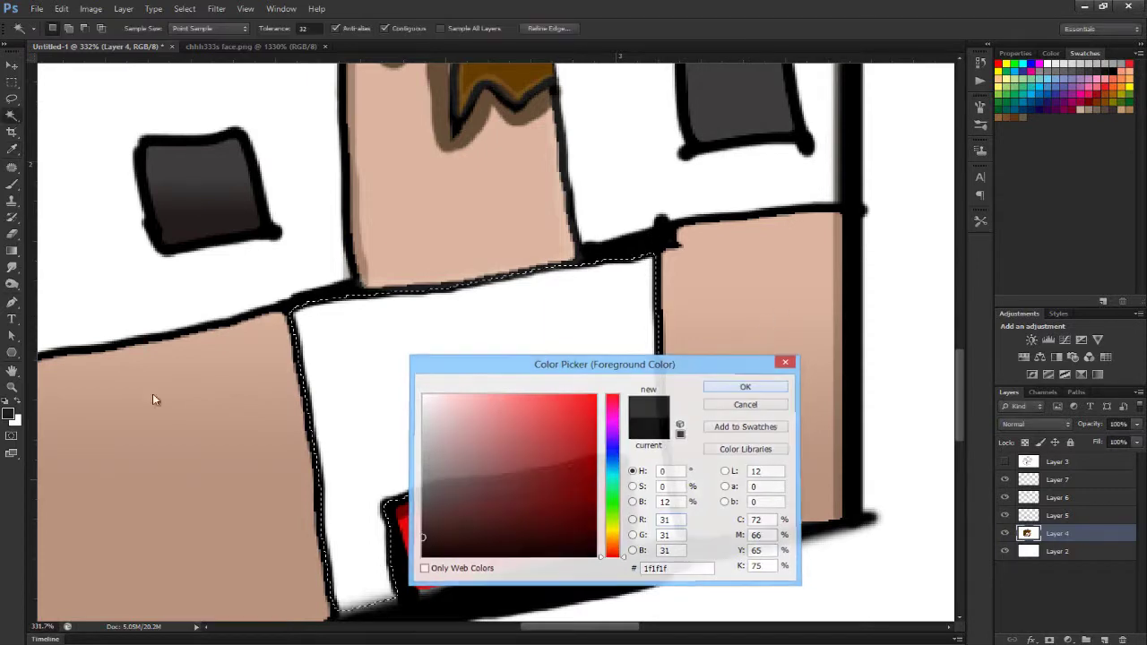
left_click(18, 420)
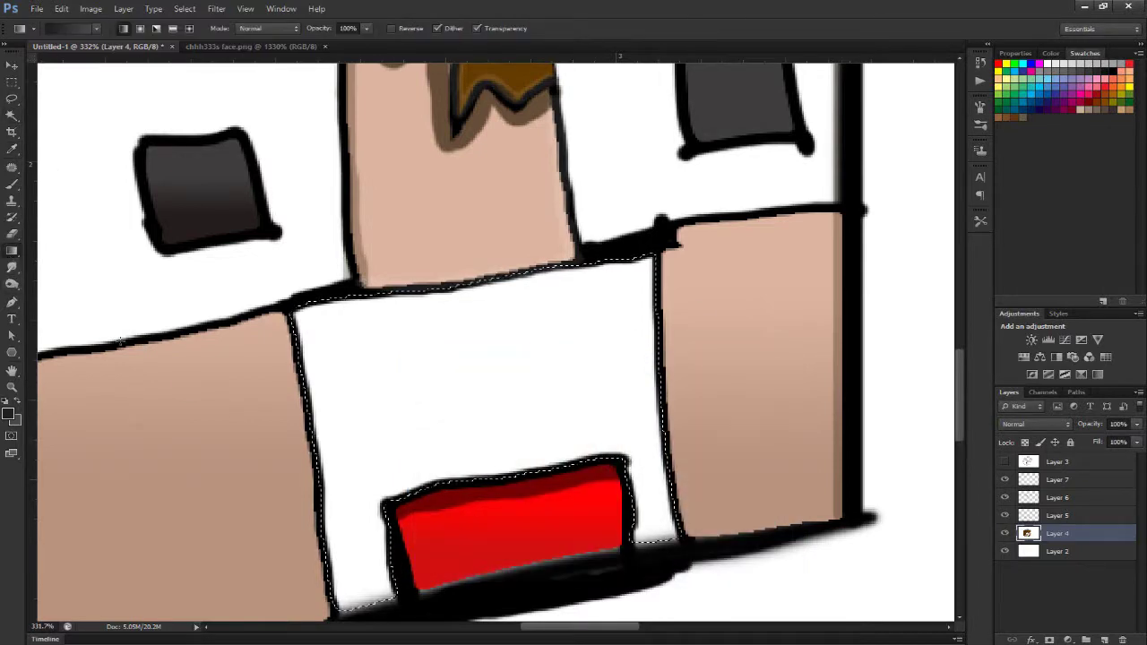
Try several grey gradients across the mouth selection, undoing each one.
left_click_drag(532, 538, 464, 340)
left_click_drag(513, 506, 466, 309)
key("ctrl+z")
left_click_drag(492, 479, 508, 527)
key("ctrl+z")
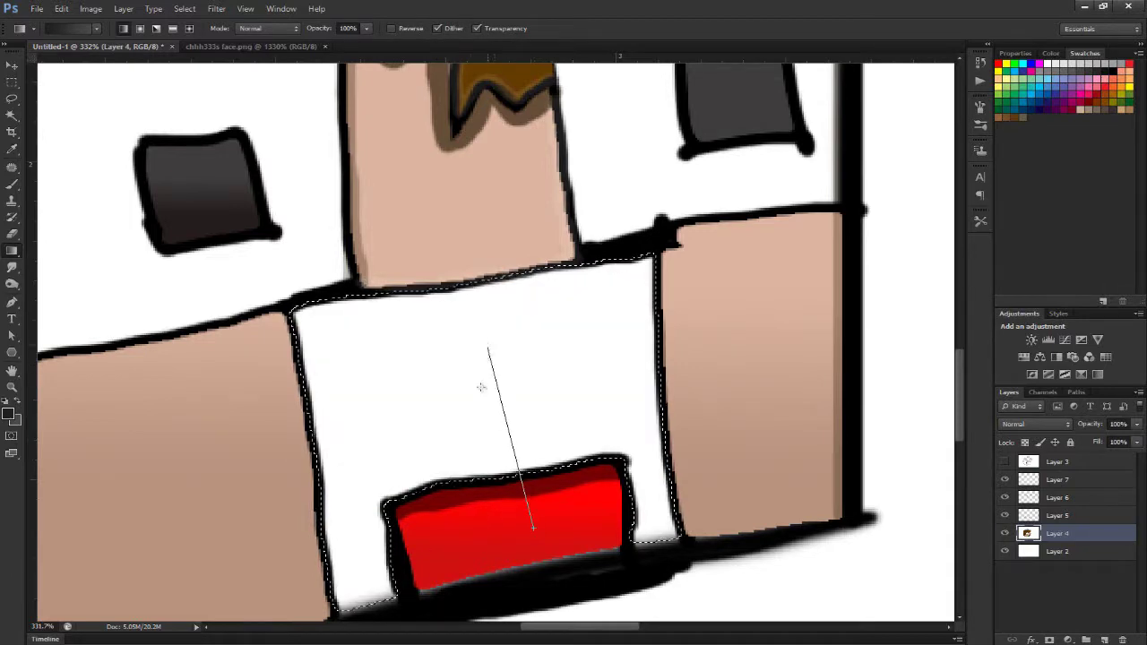
left_click_drag(487, 345, 488, 345)
key("ctrl+z")
left_click_drag(509, 543, 471, 358)
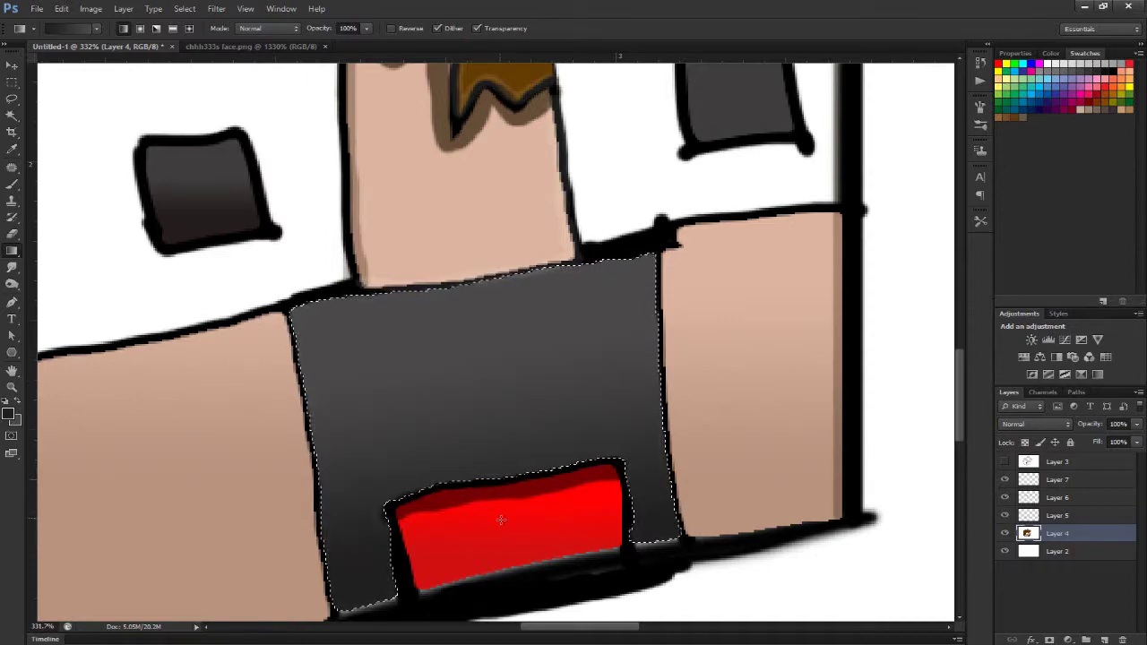
key("ctrl+z")
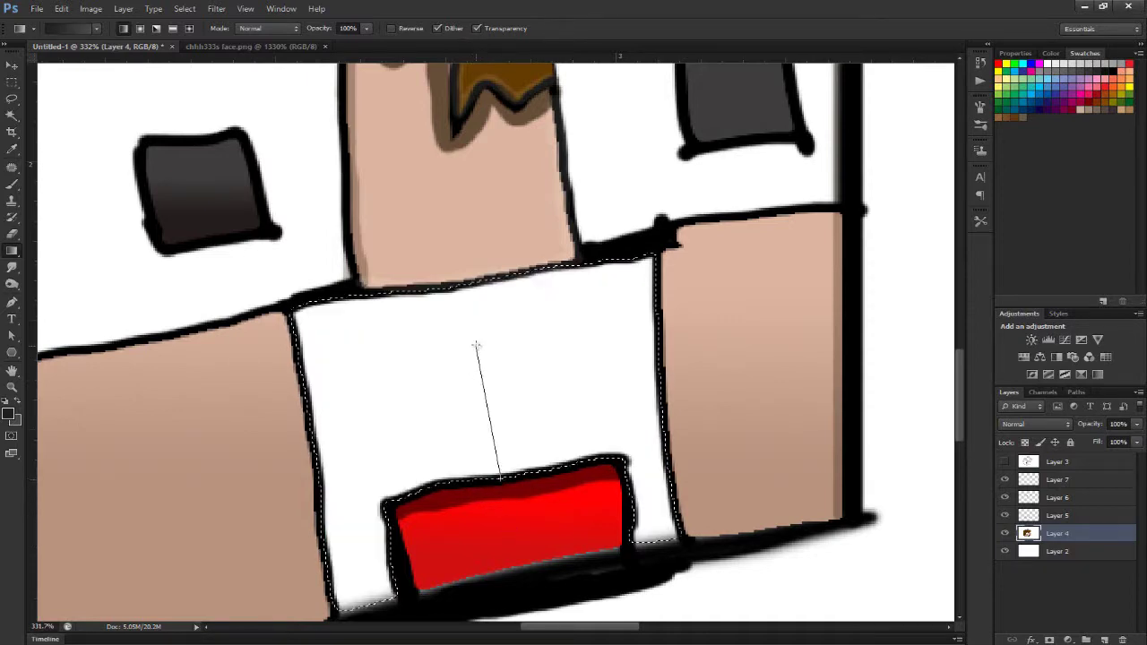
left_click_drag(476, 345, 476, 346)
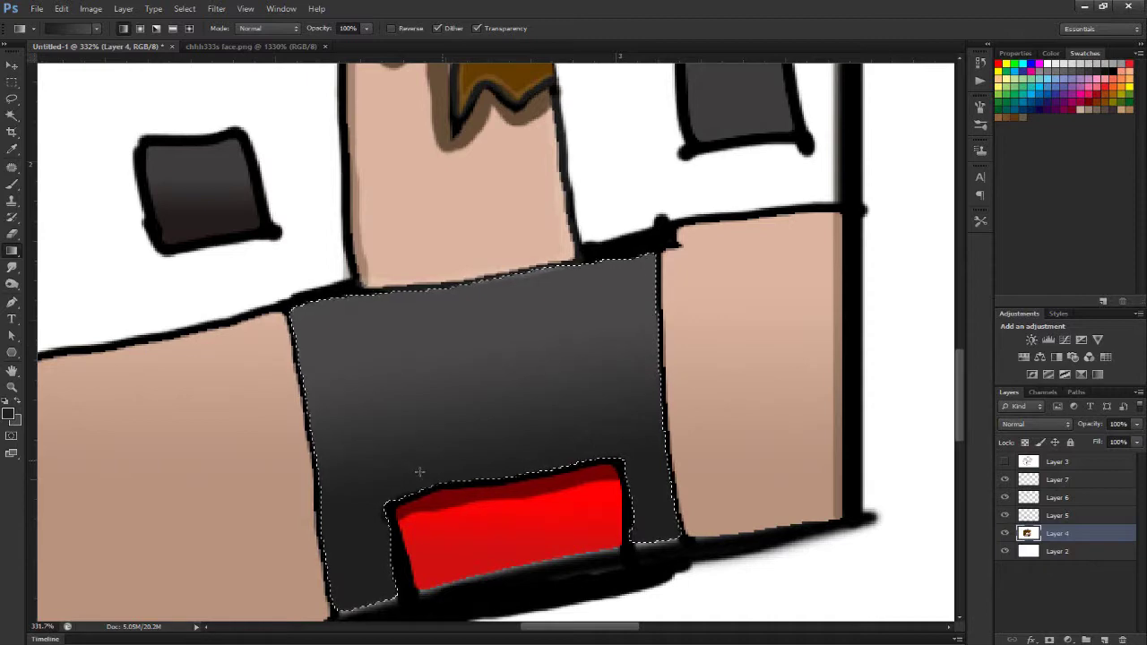
key("ctrl+z")
Change the background to dark grey #3c3b3b and gradient-fill the mouth selection.
left_click(15, 420)
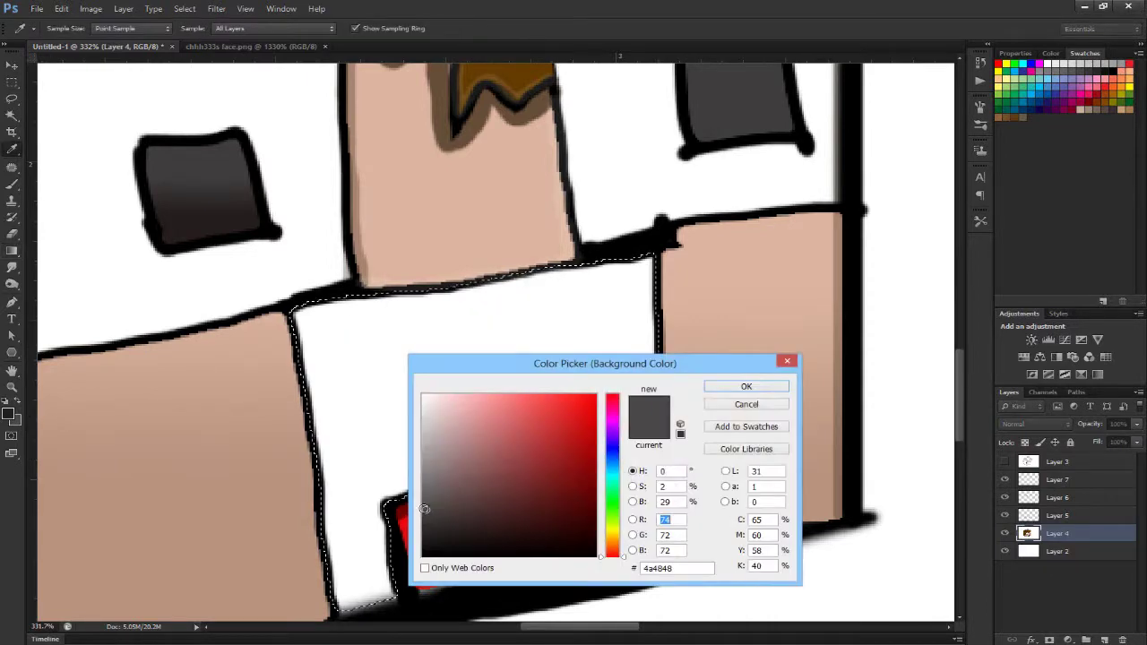
left_click(740, 387)
left_click_drag(513, 514, 480, 352)
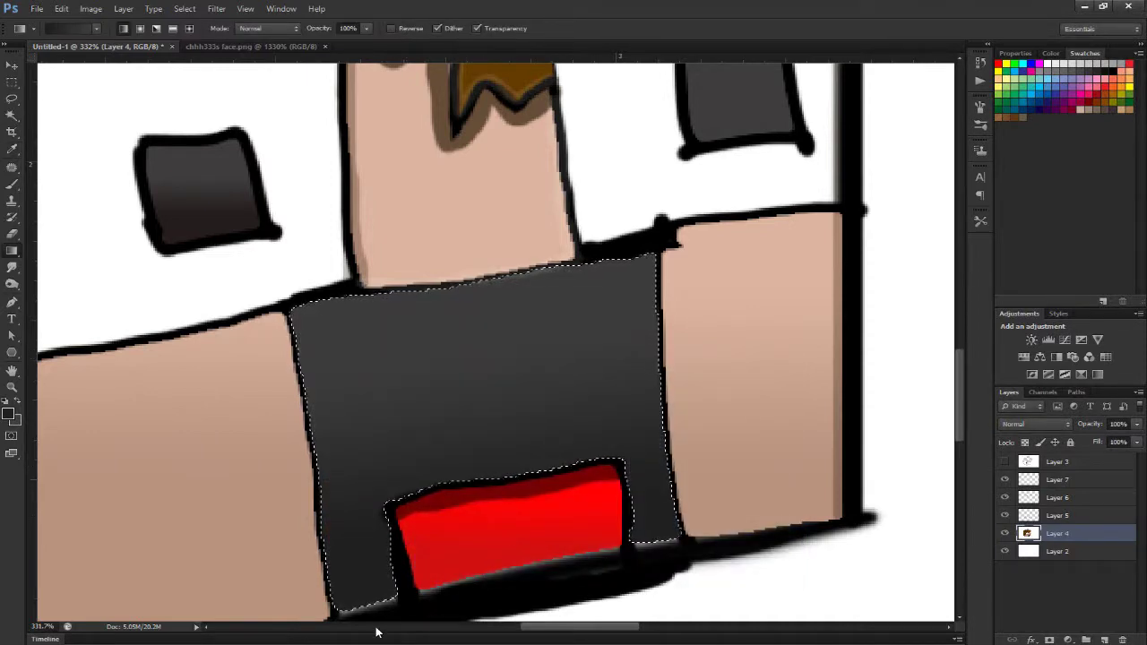
Deselect, zoom in, and brush dark grey over the light stripe below the mouth.
key("ctrl+d")
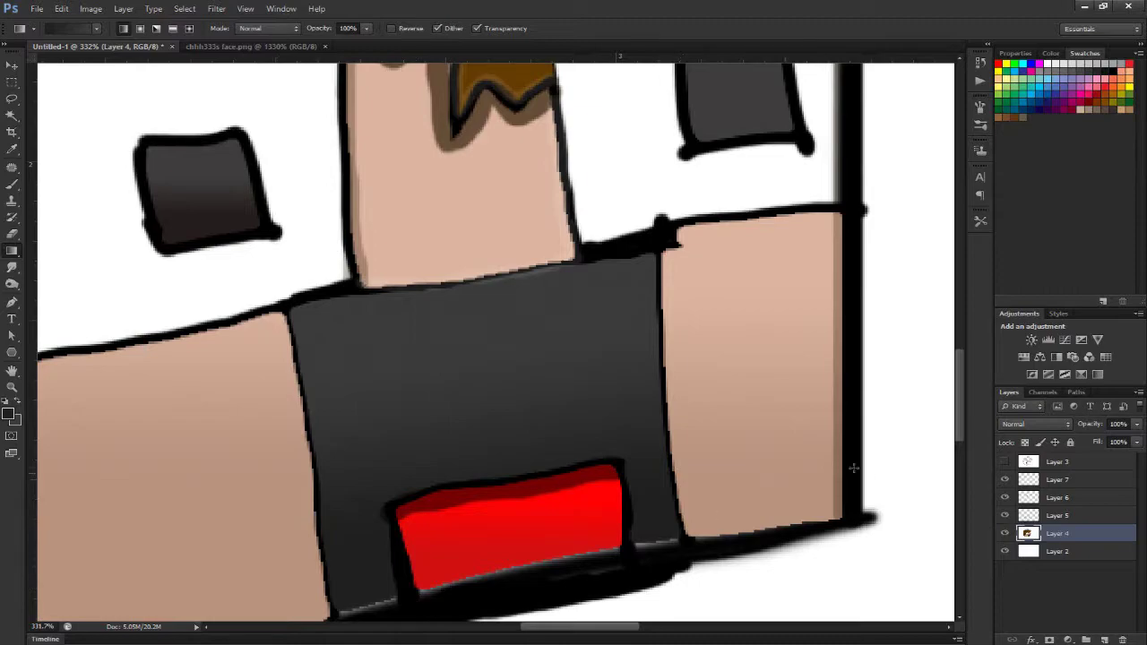
scroll(482, 395, "down", 5)
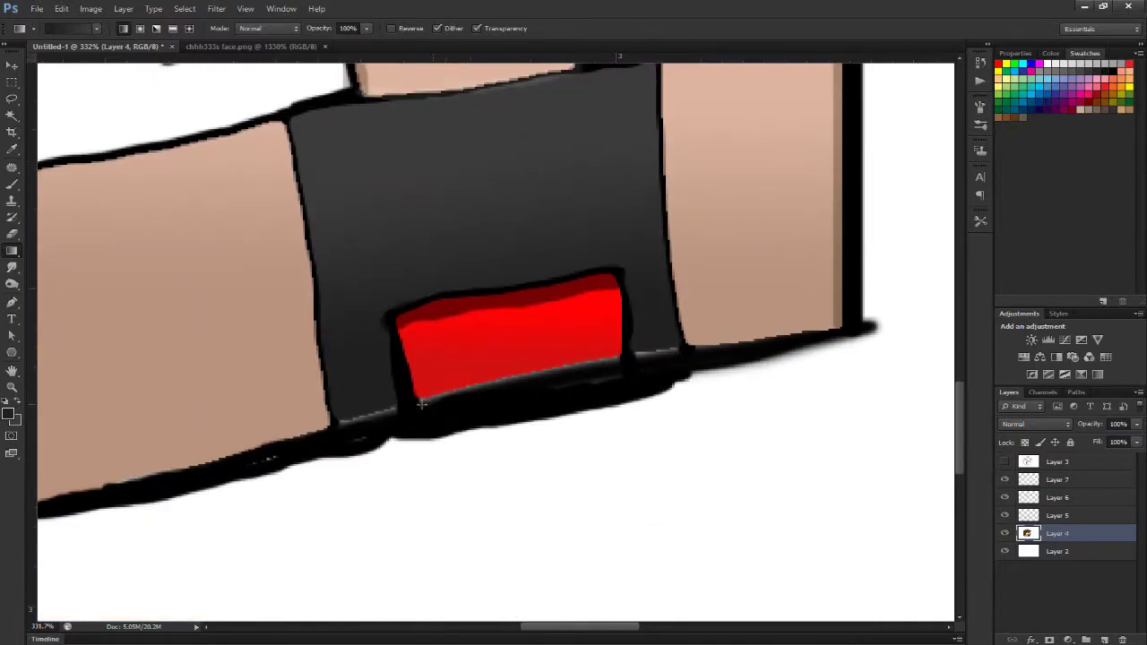
scroll(294, 402, "up", 6)
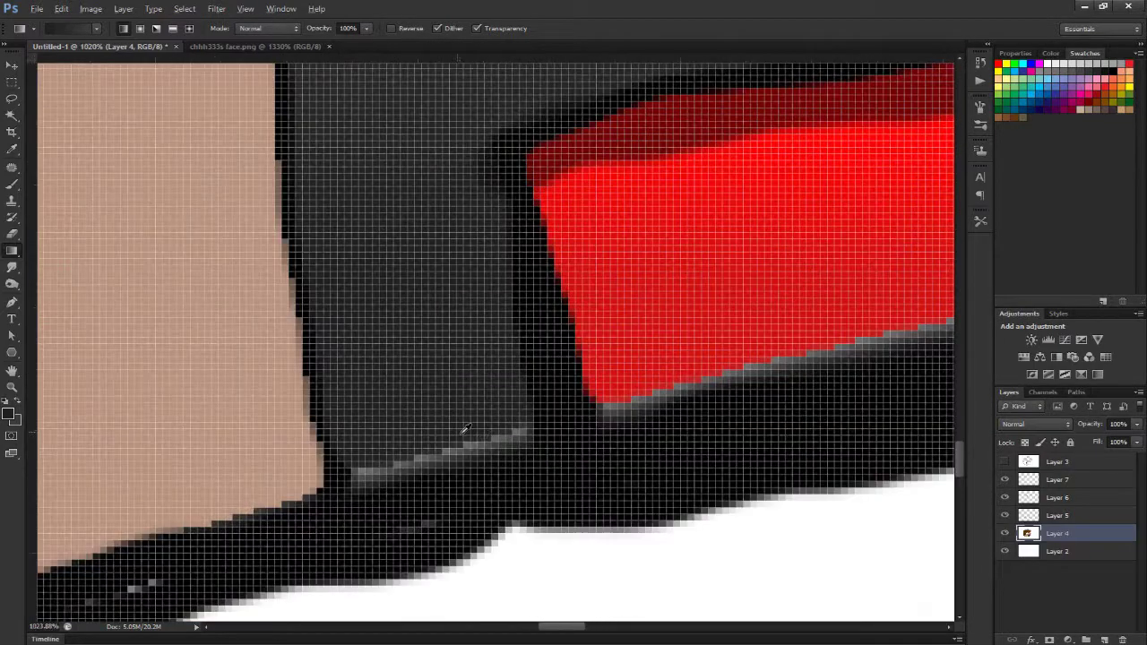
key("v")
key("h")
key("x")
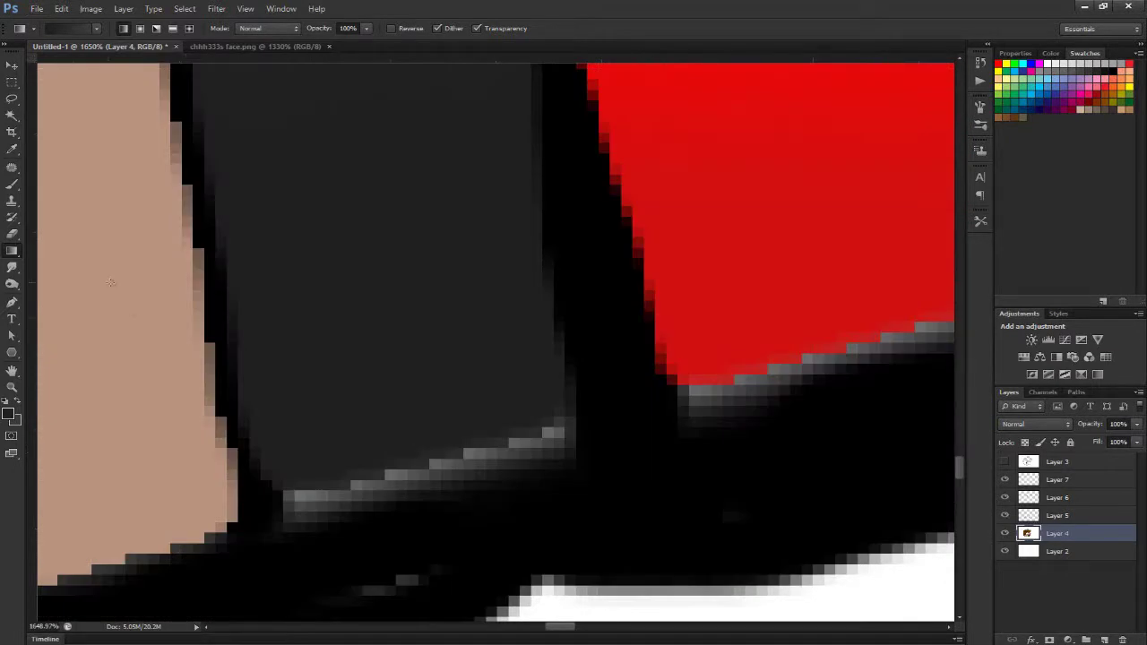
left_click(12, 183)
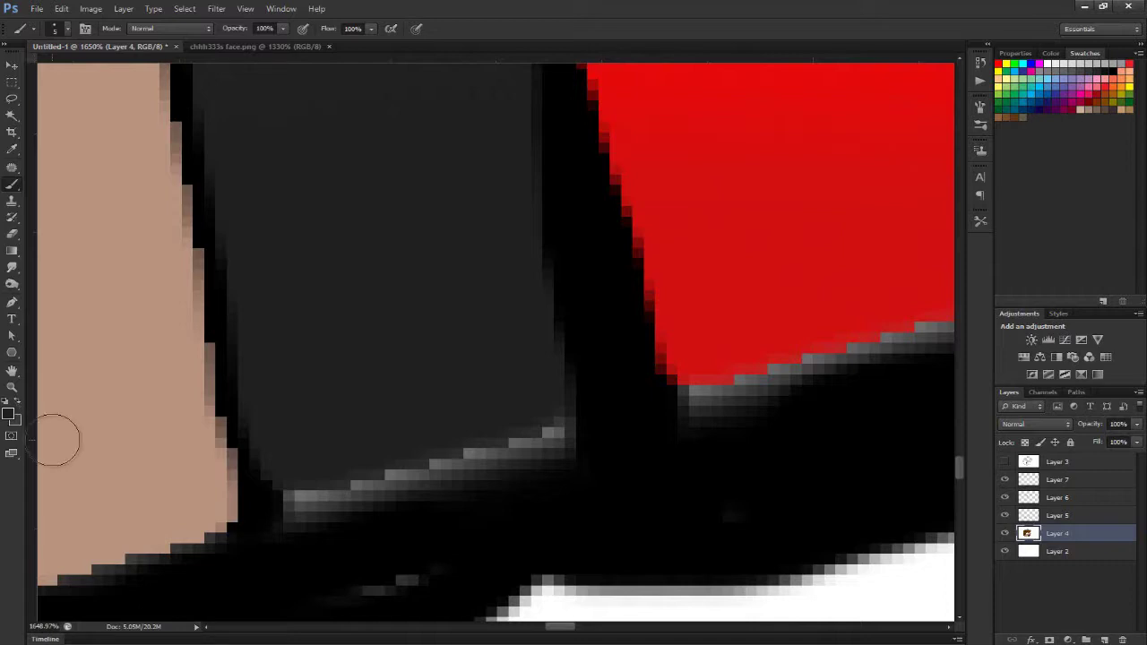
mouse_move(353, 479)
left_mouse_down()
mouse_move(304, 497)
mouse_move(337, 483)
mouse_move(308, 508)
mouse_move(437, 470)
left_mouse_up()
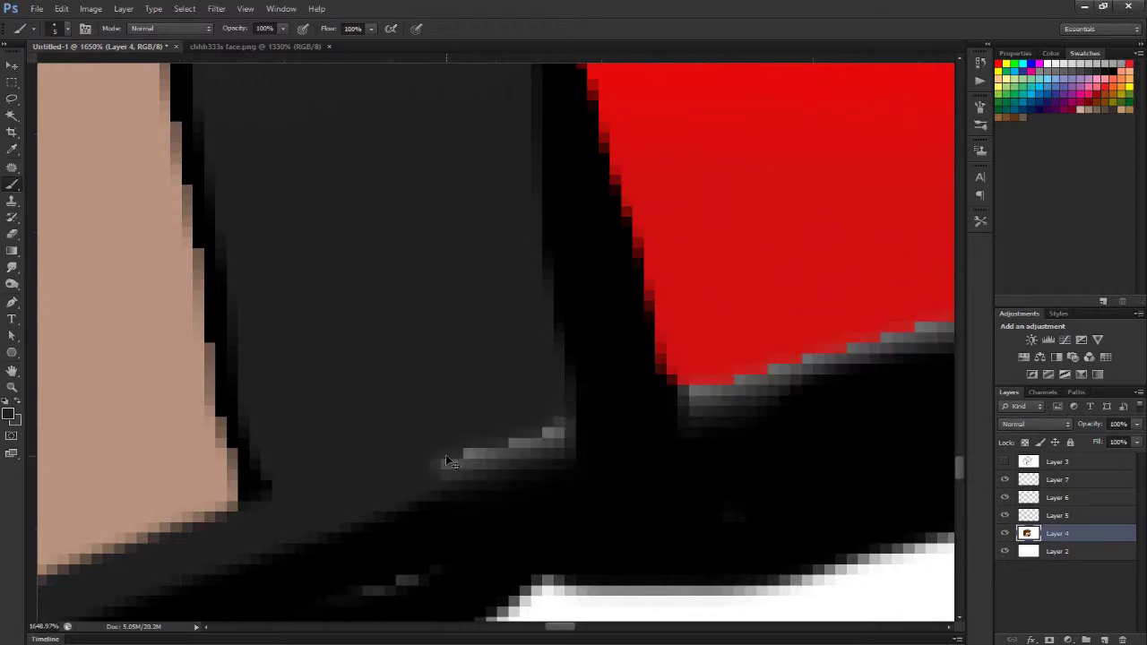
key("ctrl+z")
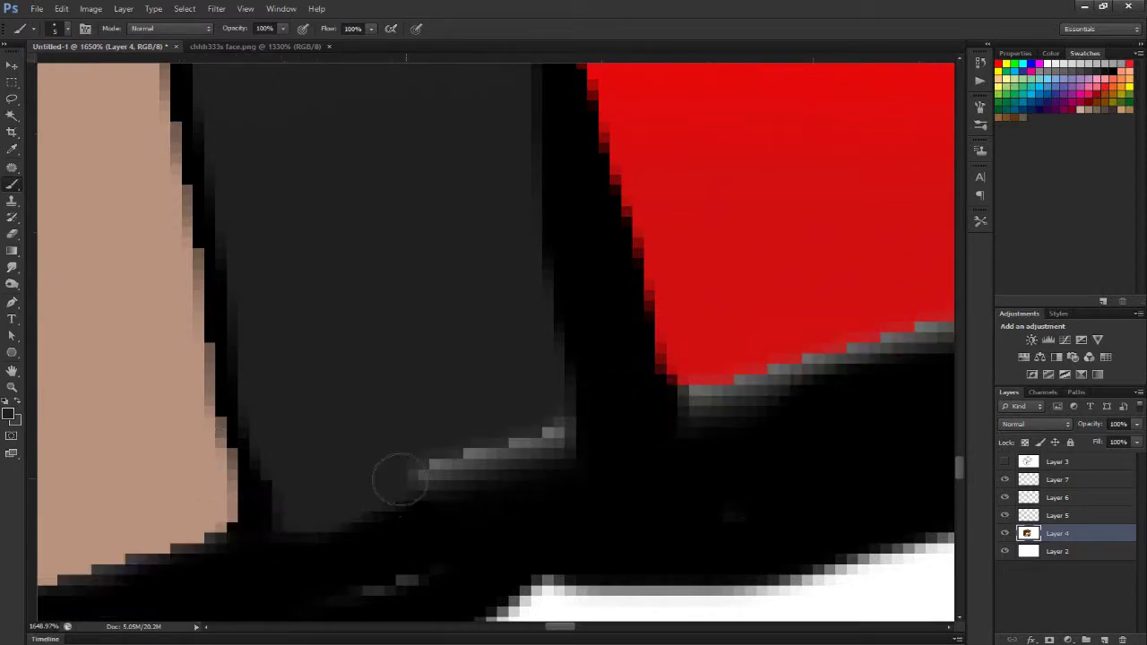
left_click_drag(398, 481, 549, 438)
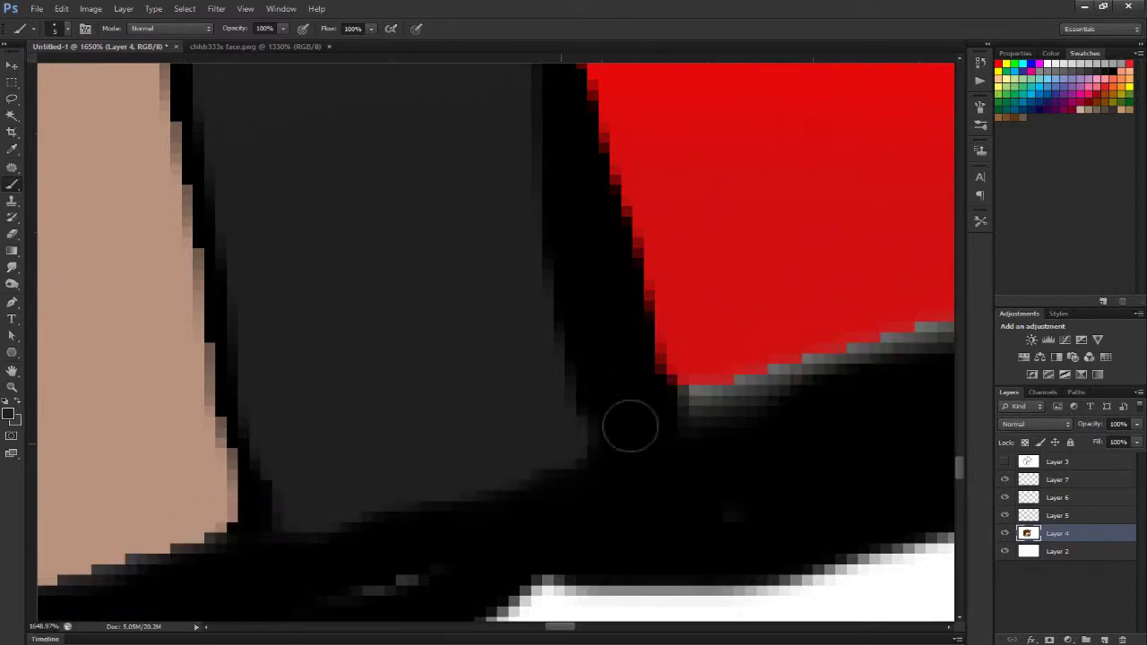
Paint dark grey over the grey strip beside the tongue.
scroll(772, 238, "down", 2)
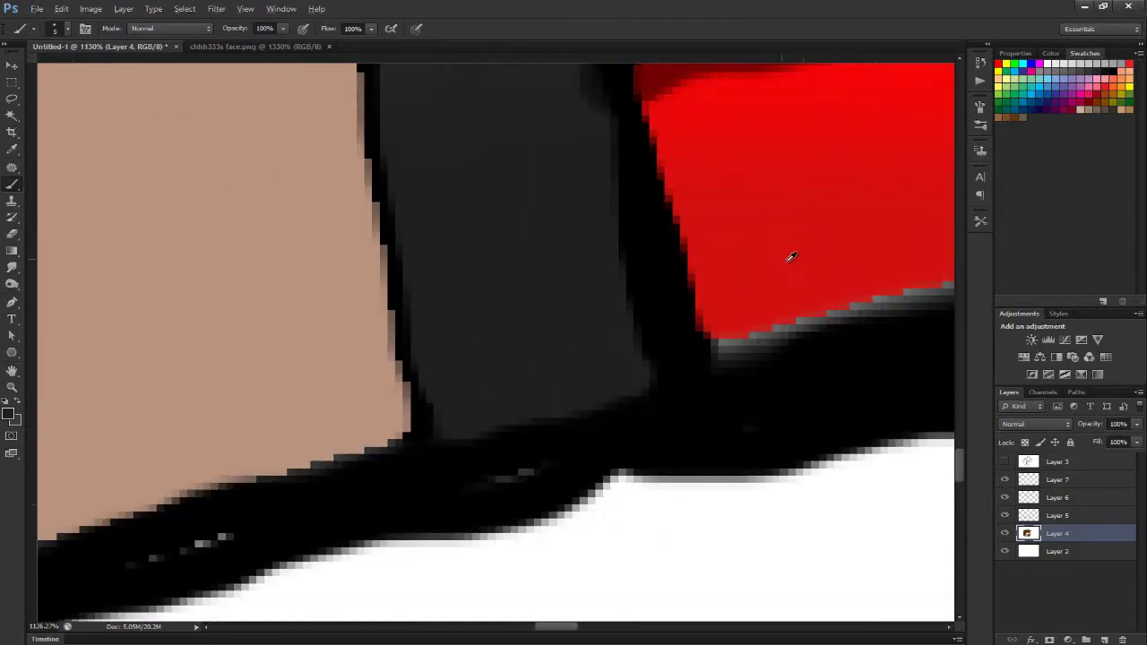
scroll(792, 257, "down", 1)
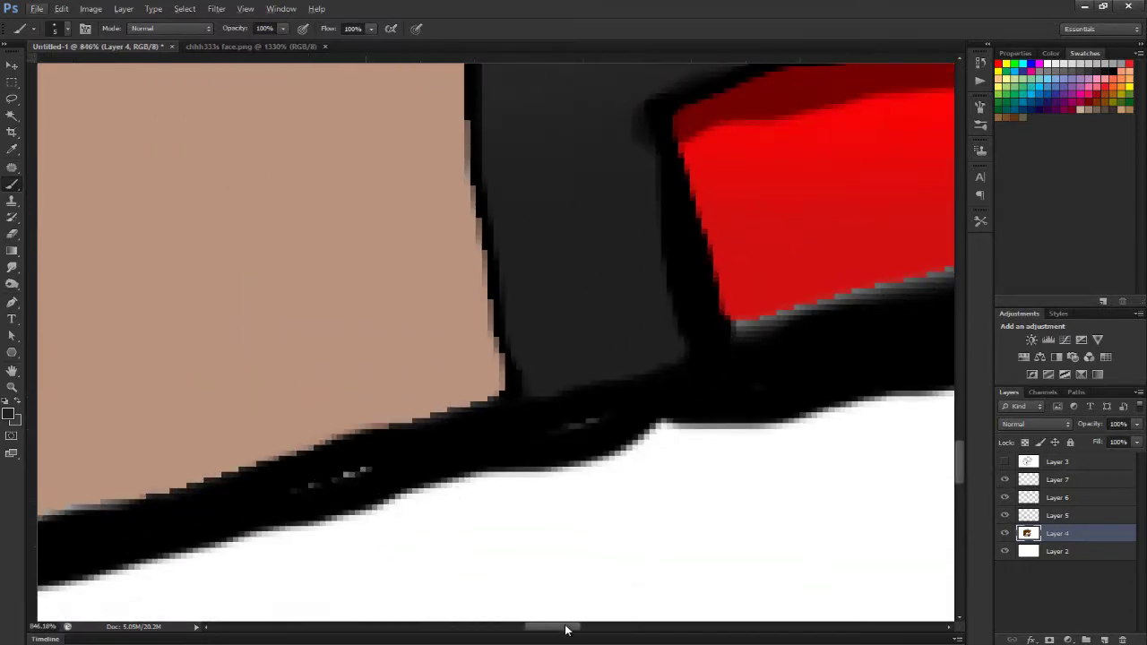
left_click_drag(565, 632, 605, 632)
left_click_drag(508, 212, 625, 194)
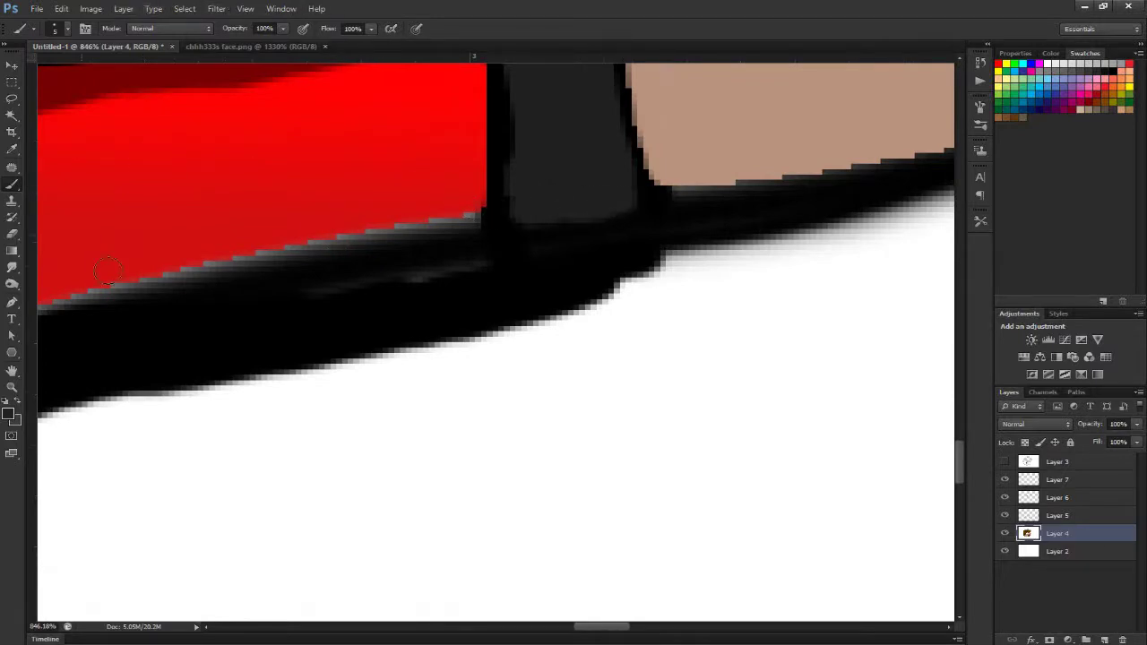
Paint the grey specks along the black outline in black, then fit the drawing on screen.
left_click(6, 401)
mouse_move(473, 289)
left_mouse_down()
mouse_move(412, 277)
mouse_move(440, 271)
mouse_move(353, 284)
left_mouse_up()
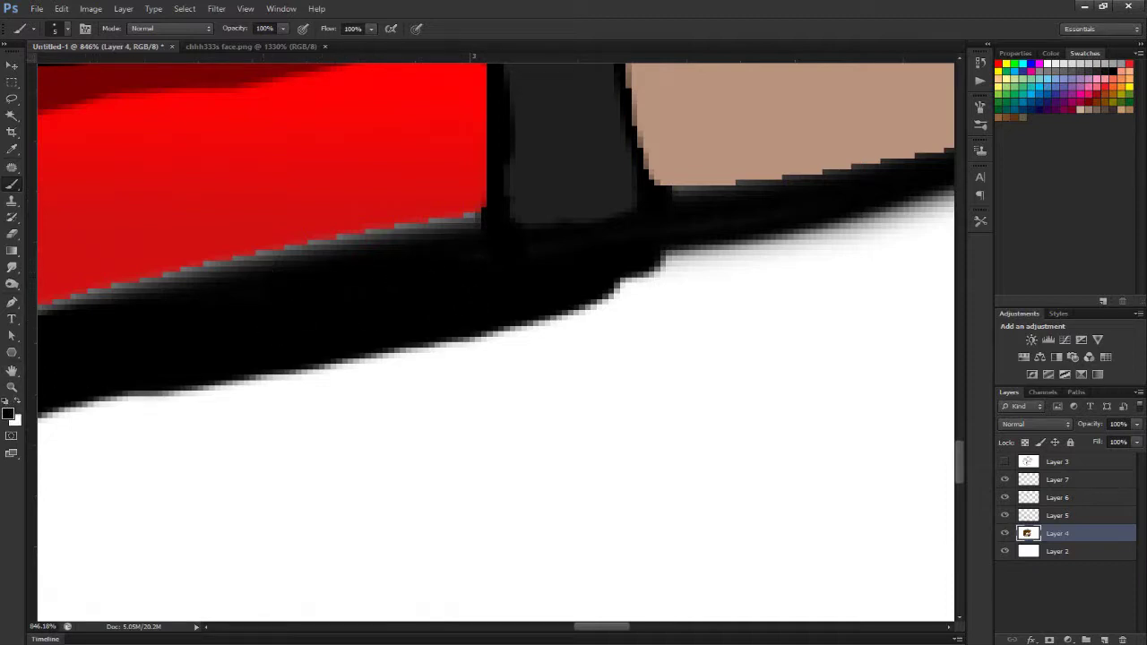
left_click_drag(607, 635, 550, 636)
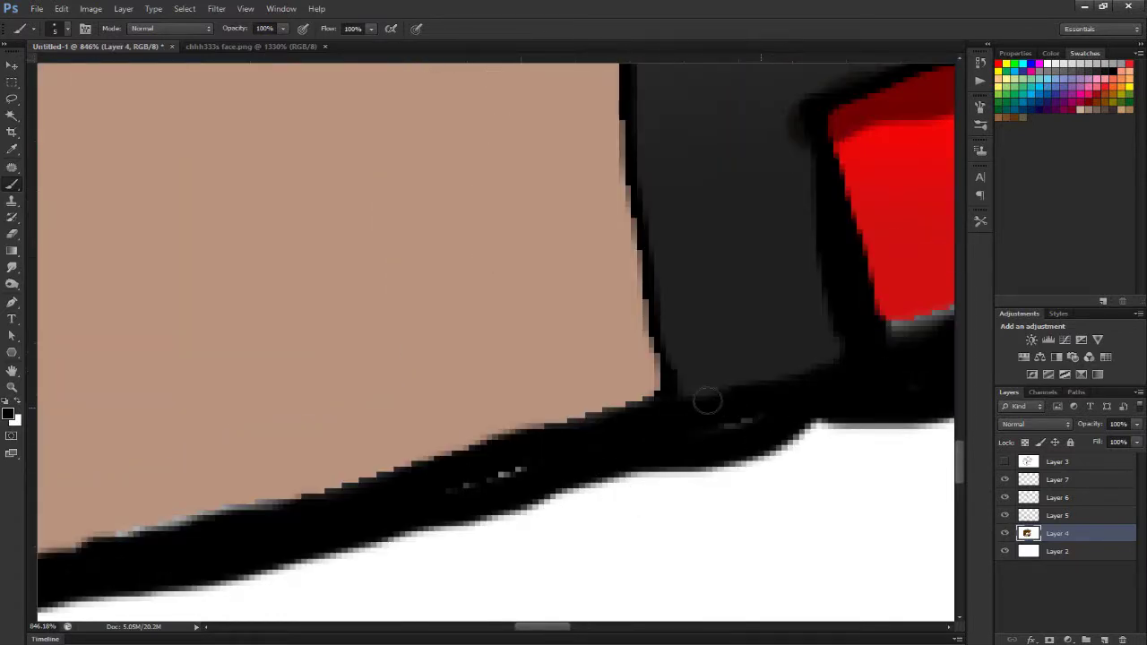
left_click_drag(705, 402, 686, 412)
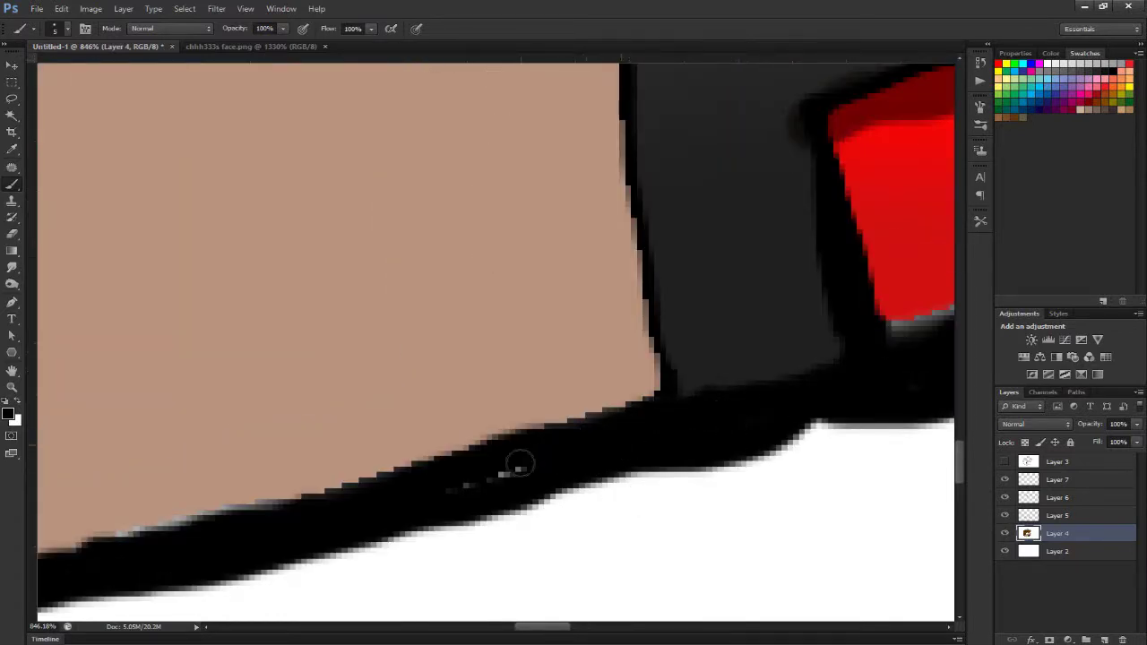
left_click_drag(516, 466, 452, 482)
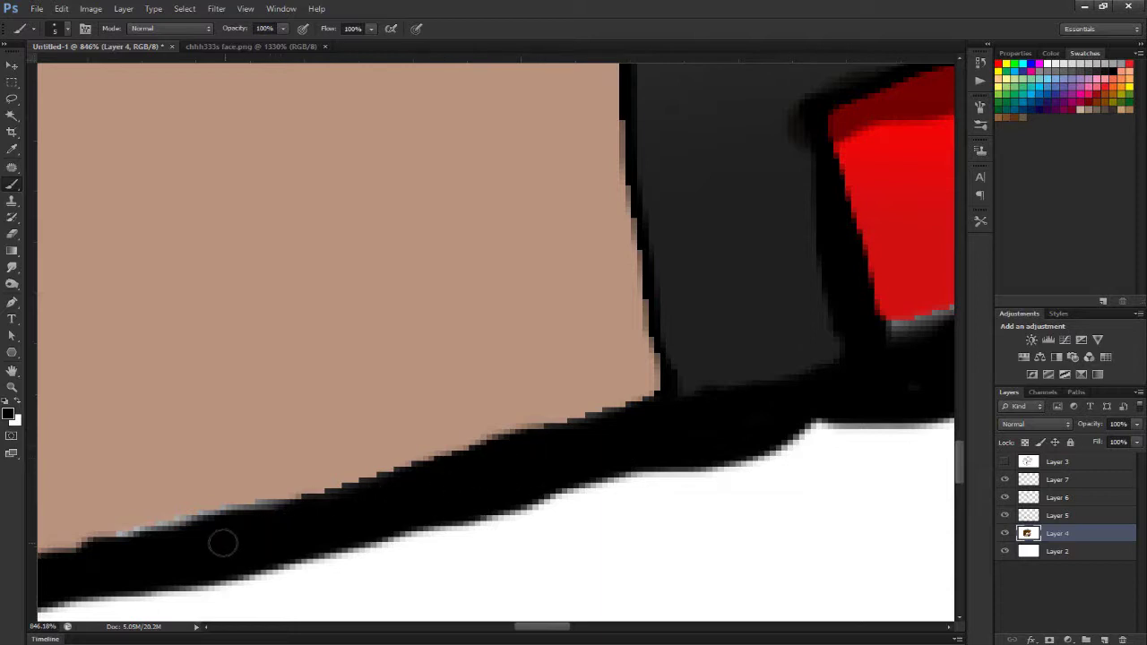
left_click_drag(135, 543, 402, 508)
mouse_move(838, 410)
left_mouse_down()
mouse_move(775, 435)
mouse_move(829, 439)
left_mouse_up()
key("ctrl+z")
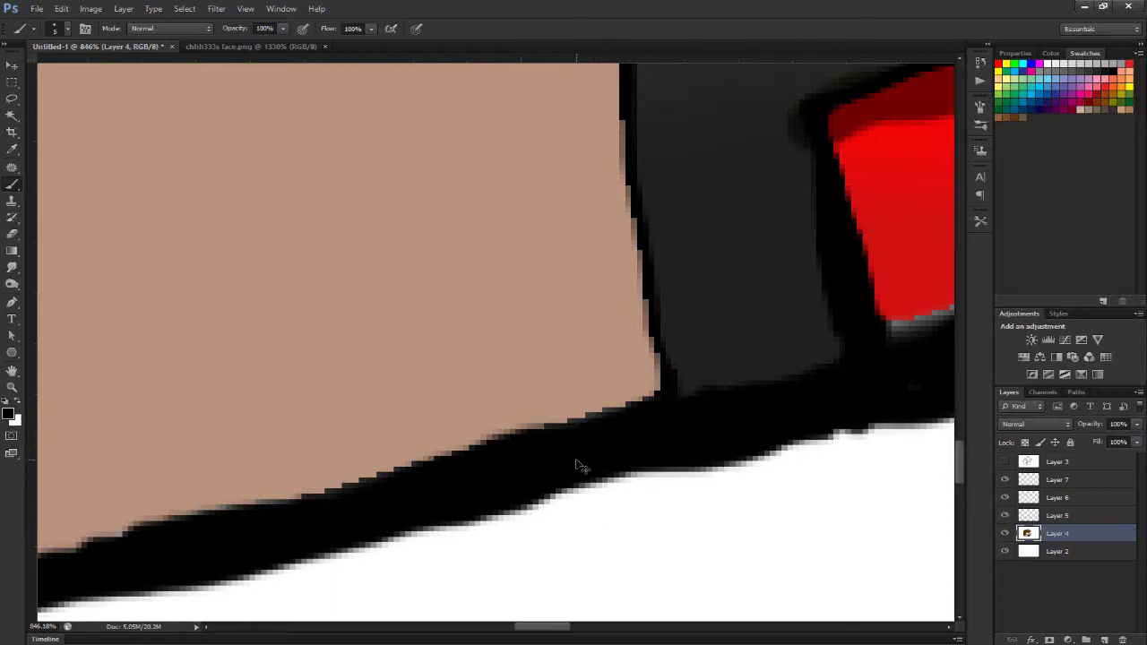
key("ctrl+0")
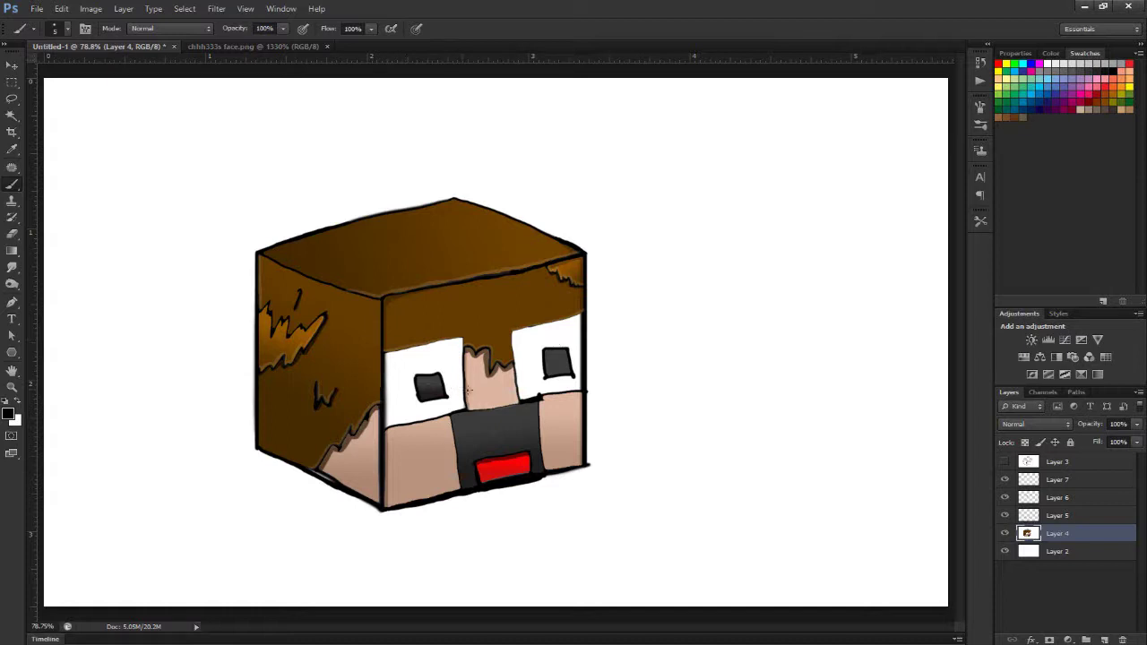
Handwrite a signature beside the head, undoing and redoing strokes along the way.
mouse_move(664, 351)
left_mouse_down()
mouse_move(671, 382)
mouse_move(699, 402)
left_mouse_up()
left_click_drag(699, 362, 736, 422)
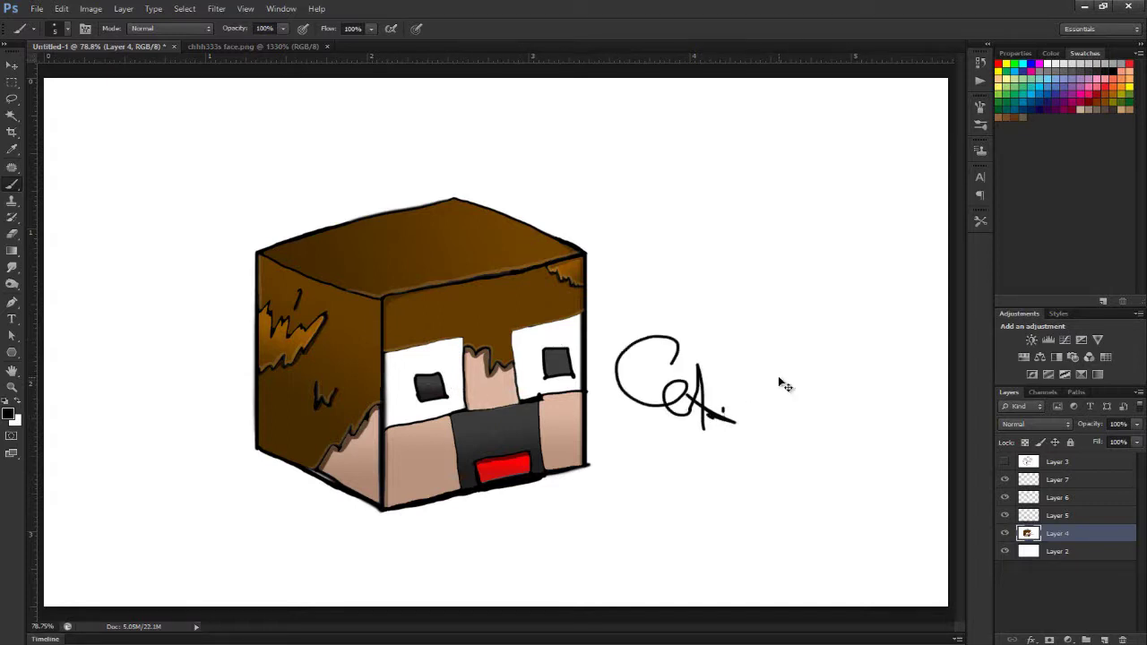
key("ctrl+alt+z")
key("ctrl+alt+z")
key("ctrl+alt+z")
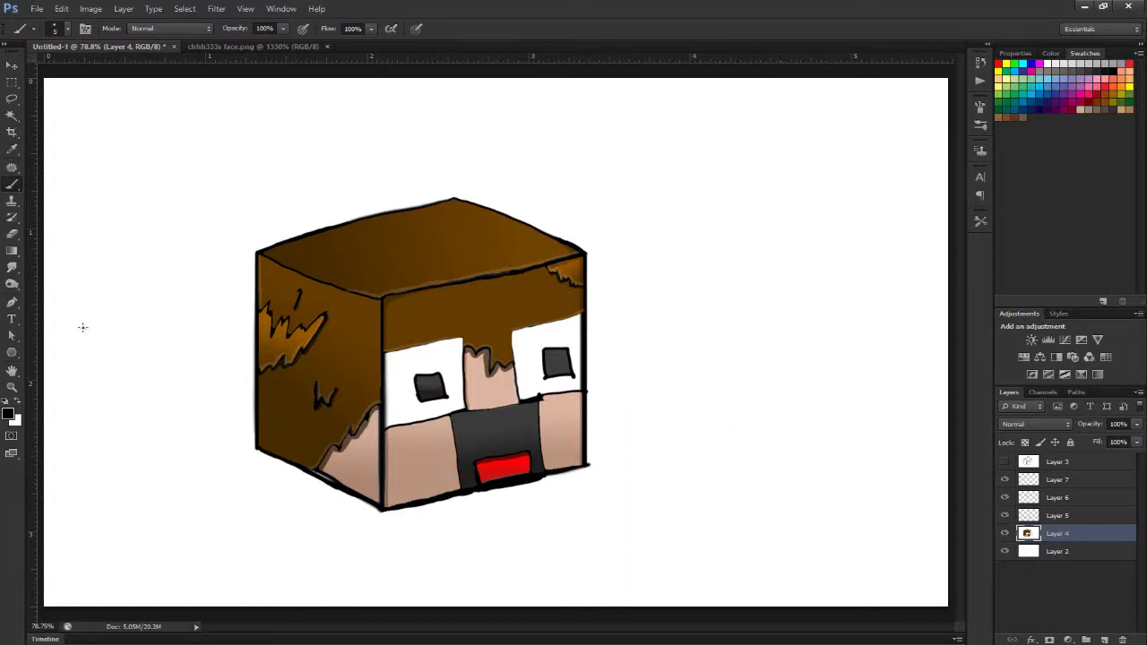
key("ctrl+shift+z")
key("ctrl+shift+z")
key("ctrl+shift+z")
key("ctrl+alt+z")
key("ctrl+alt+z")
key("ctrl+alt+z")
key("ctrl+alt+z")
left_click_drag(653, 355, 677, 280)
left_click_drag(699, 361, 678, 282)
mouse_move(669, 334)
left_mouse_down()
mouse_move(722, 325)
mouse_move(746, 341)
mouse_move(782, 334)
mouse_move(793, 348)
mouse_move(841, 330)
mouse_move(840, 314)
mouse_move(859, 354)
mouse_move(896, 355)
left_mouse_up()
left_click(840, 313)
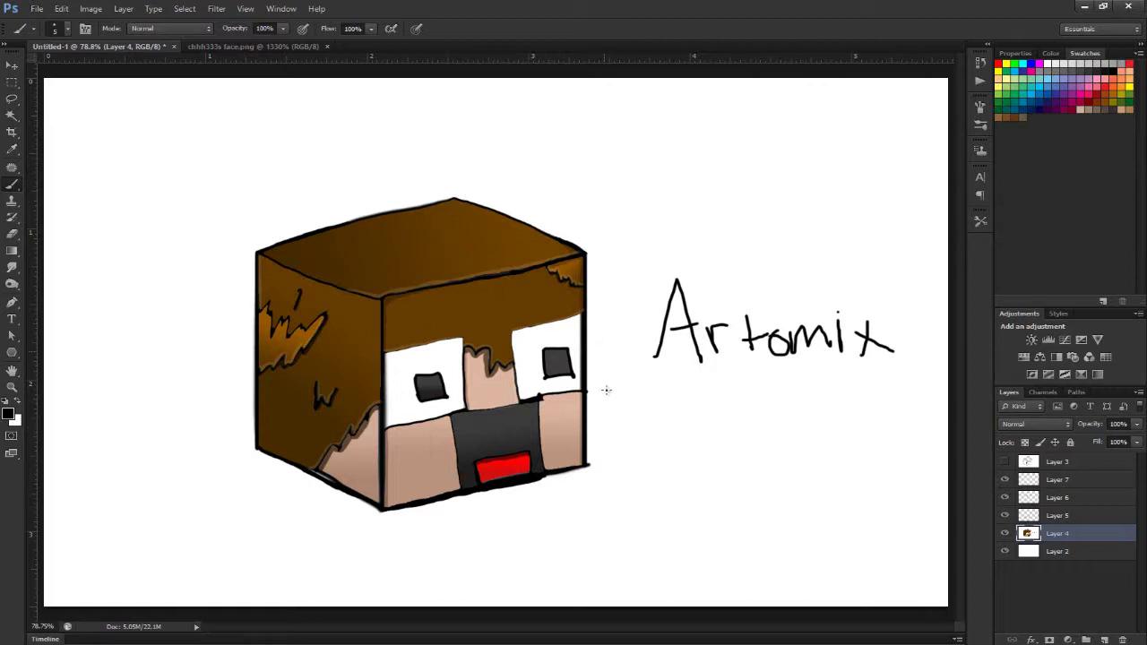
Start a smaller signature below, undoing a stray arc and a small box.
mouse_move(629, 397)
left_mouse_down()
mouse_move(606, 409)
mouse_move(651, 387)
mouse_move(647, 430)
left_mouse_up()
key("ctrl+z")
mouse_move(639, 414)
left_mouse_down()
mouse_move(663, 427)
mouse_move(675, 410)
mouse_move(680, 429)
mouse_move(689, 417)
mouse_move(741, 433)
mouse_move(728, 437)
left_mouse_up()
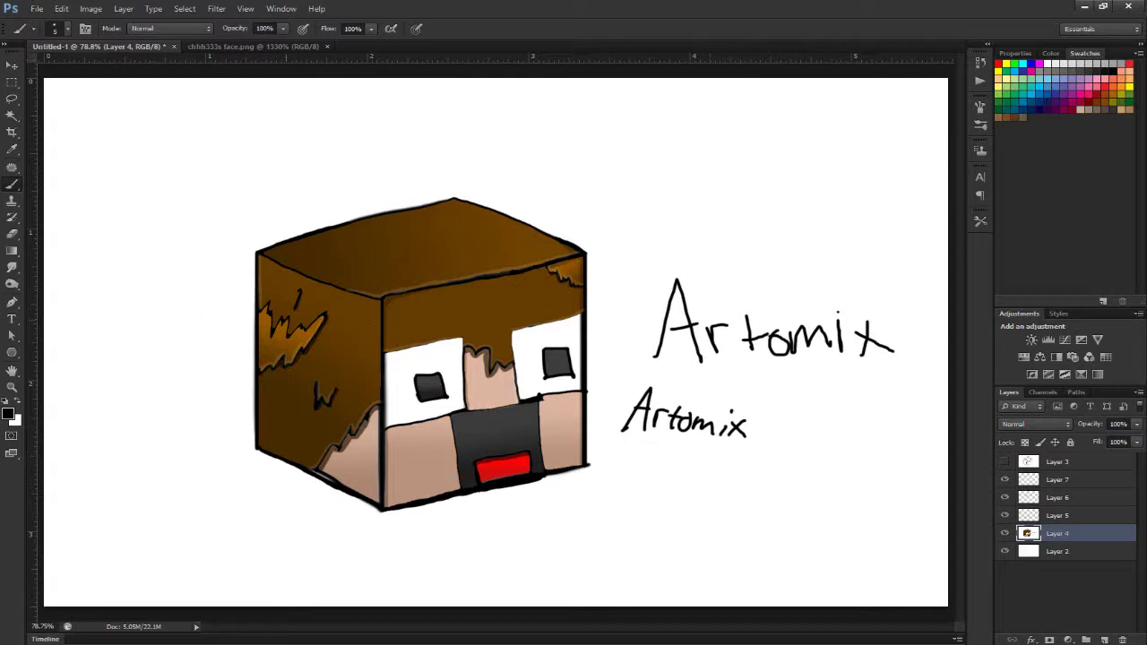
mouse_move(664, 471)
left_mouse_down()
mouse_move(708, 471)
mouse_move(708, 503)
mouse_move(663, 511)
left_mouse_up()
key("ctrl+alt+z")
key("ctrl+alt+z")
Write 'Blah' below, then step back through history until only 'Arto' remains.
left_click_drag(655, 468, 655, 506)
mouse_move(656, 470)
left_mouse_down()
mouse_move(668, 489)
mouse_move(660, 505)
left_mouse_up()
left_click_drag(692, 467, 692, 504)
left_click_drag(715, 489, 717, 504)
left_click_drag(728, 466, 737, 499)
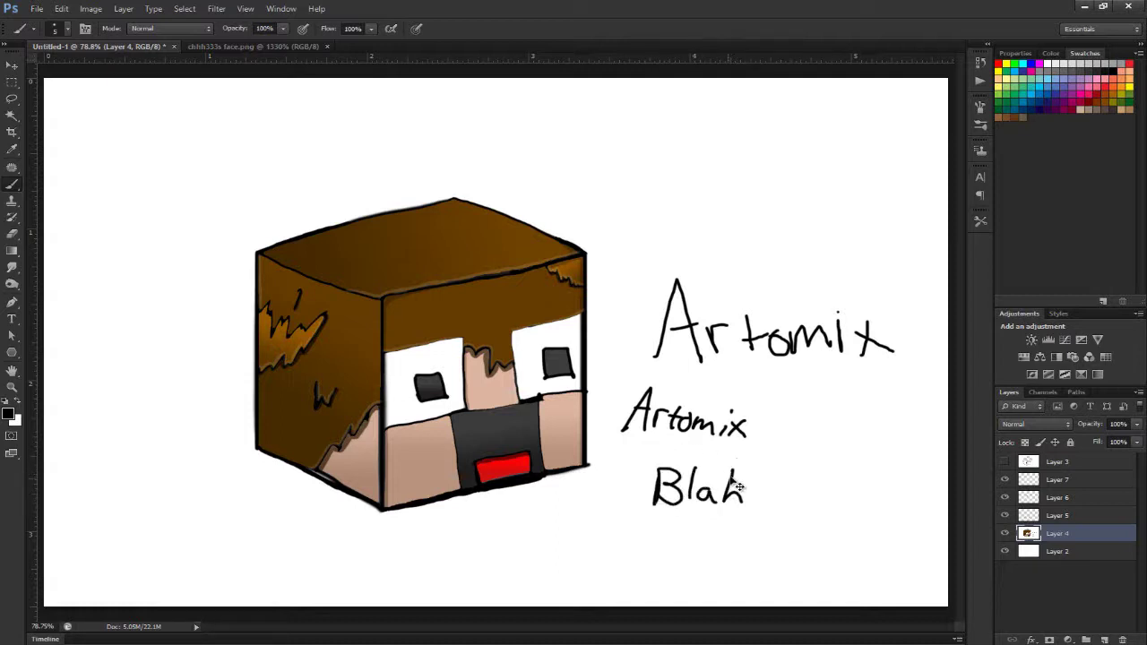
key("ctrl+alt+z")
key("ctrl+alt+z")
key("ctrl+alt+z")
key("ctrl+alt+z")
key("ctrl+alt+z")
key("ctrl+alt+z")
key("ctrl+alt+z")
key("ctrl+alt+z")
key("ctrl+alt+z")
key("ctrl+alt+z")
key("ctrl+alt+z")
key("ctrl+alt+z")
key("ctrl+alt+z")
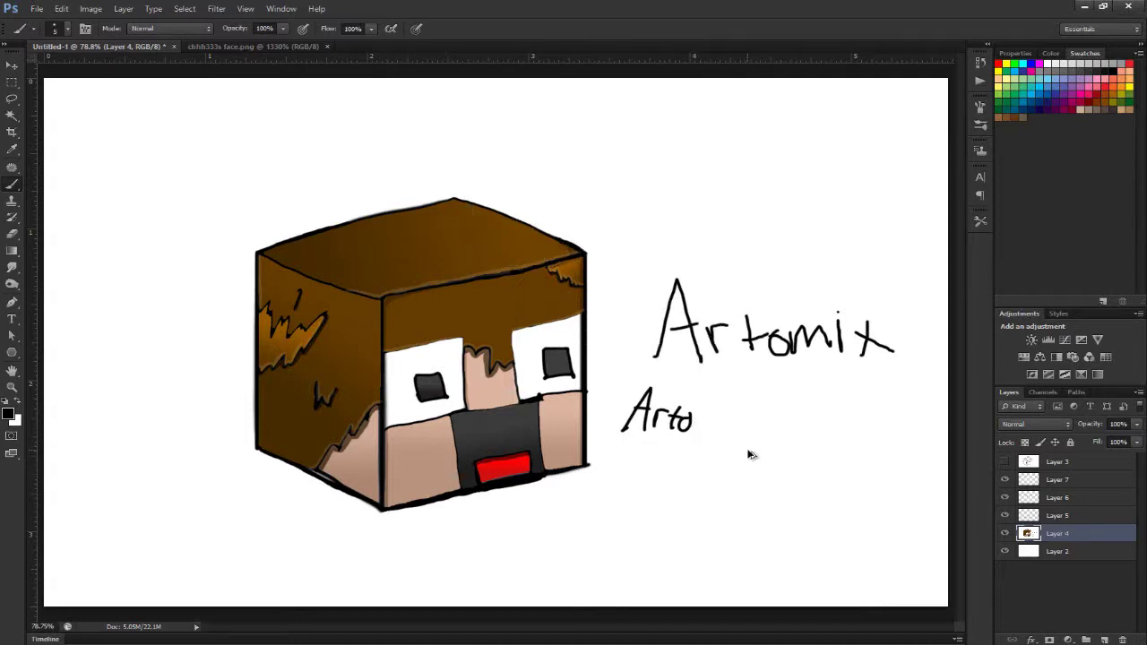
key("ctrl+alt+z")
key("ctrl+alt+z")
key("ctrl+alt+z")
key("ctrl+alt+z")
key("ctrl+alt+z")
key("ctrl+alt+z")
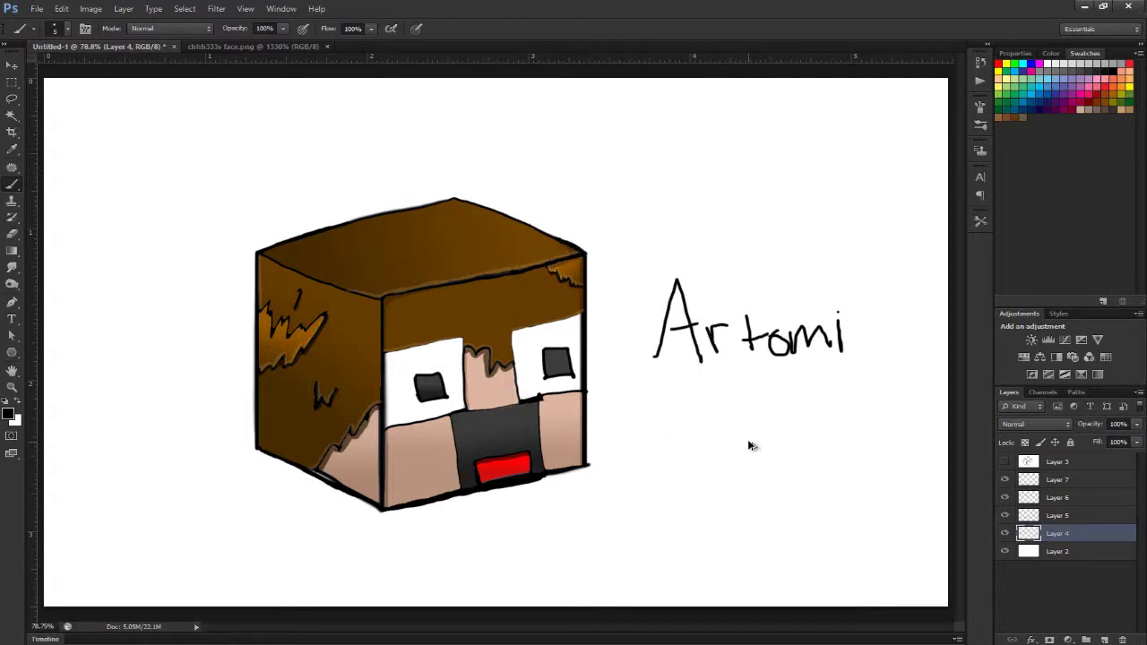
key("ctrl+alt+z")
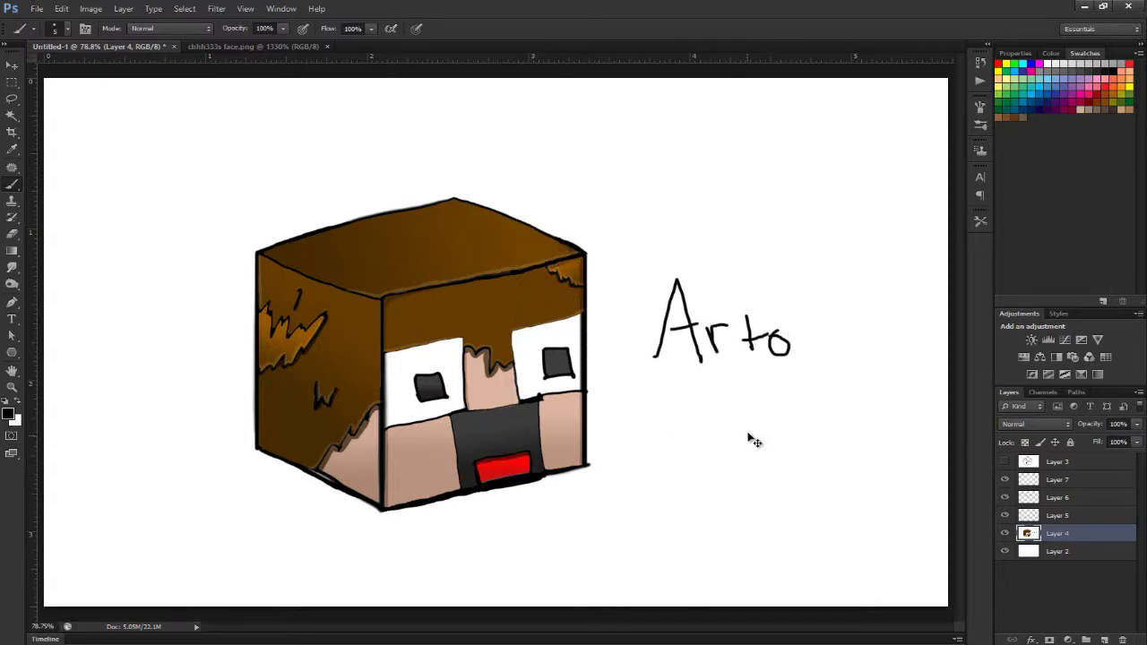
Marquee-select the Arto lettering, delete it, and deselect.
left_click(12, 82)
left_click_drag(640, 251, 840, 432)
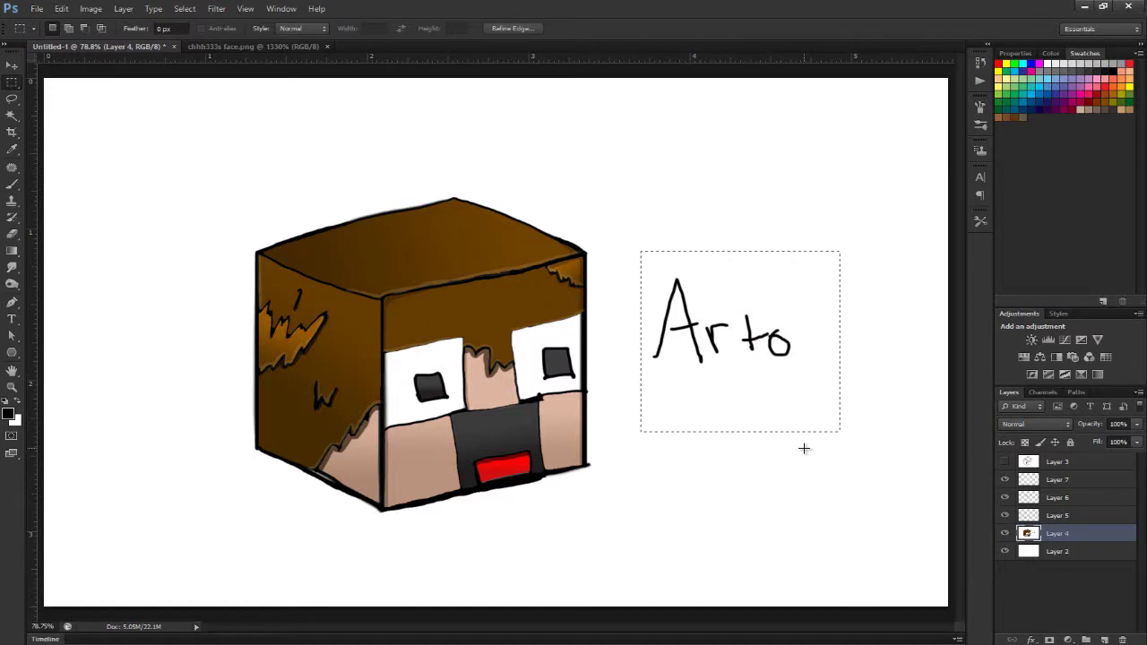
key("Delete")
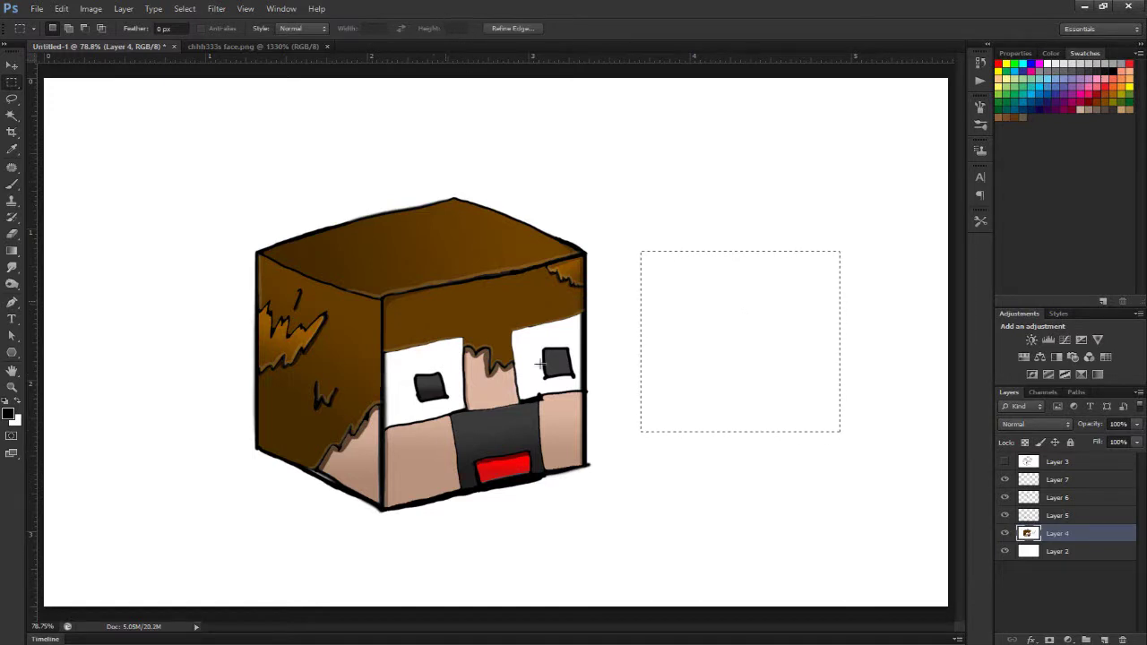
left_click(720, 230)
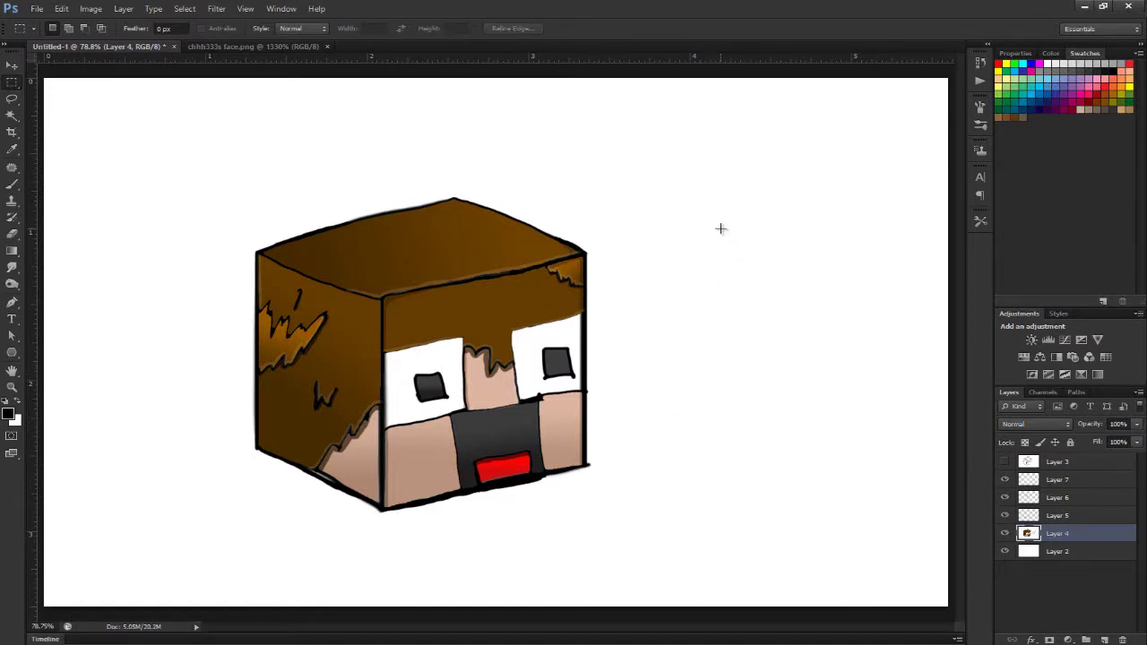
Free-transform the selected cube head, restore its original height, commit, and deselect.
left_click_drag(178, 170, 642, 572)
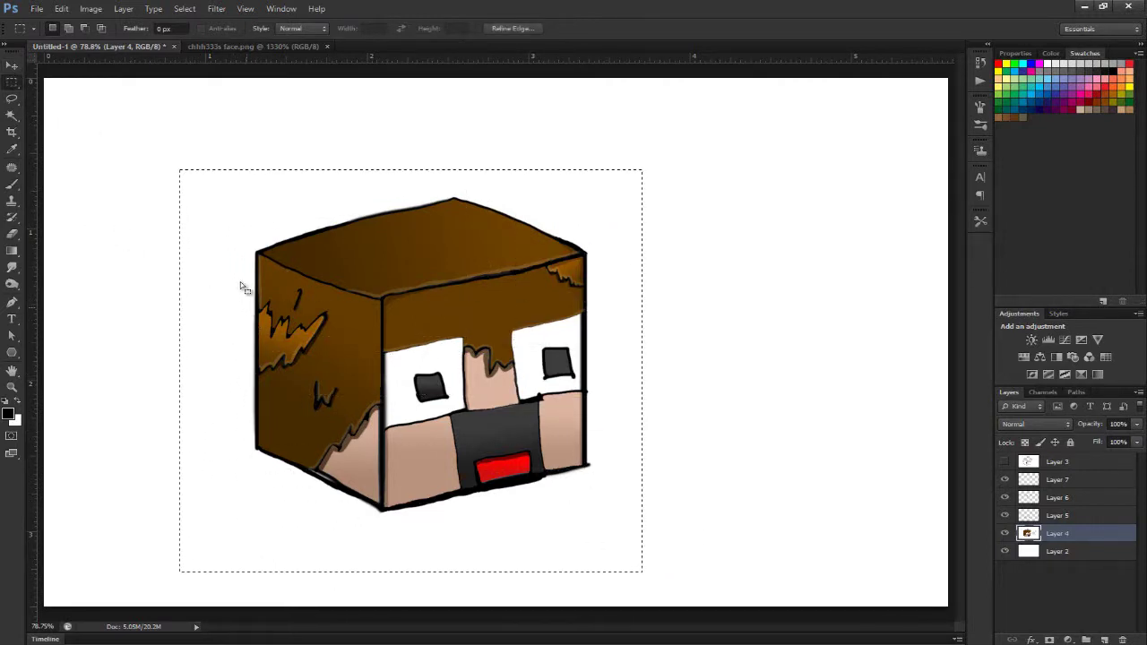
key("ctrl+t")
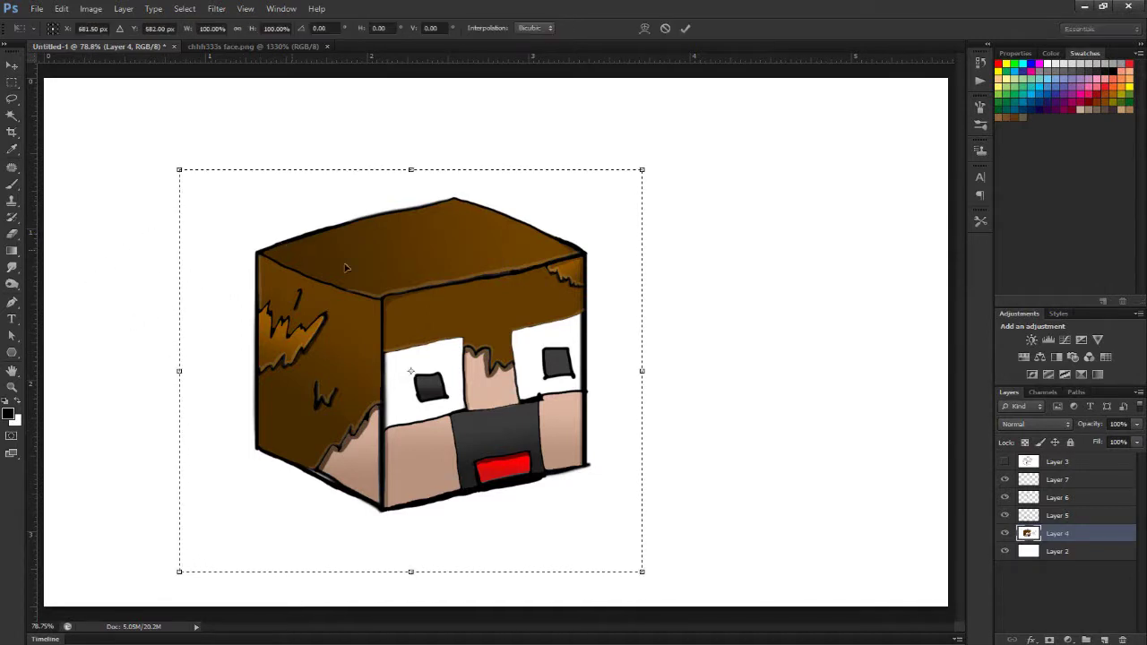
left_click_drag(619, 171, 589, 179)
left_click_drag(705, 289, 704, 293)
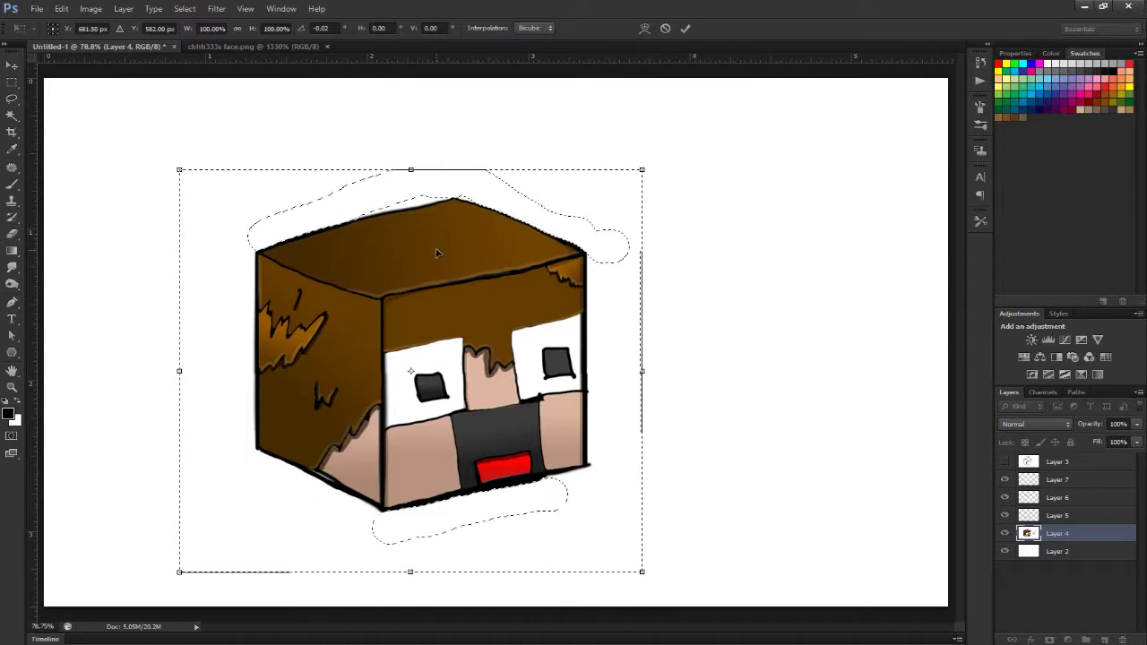
key("Return")
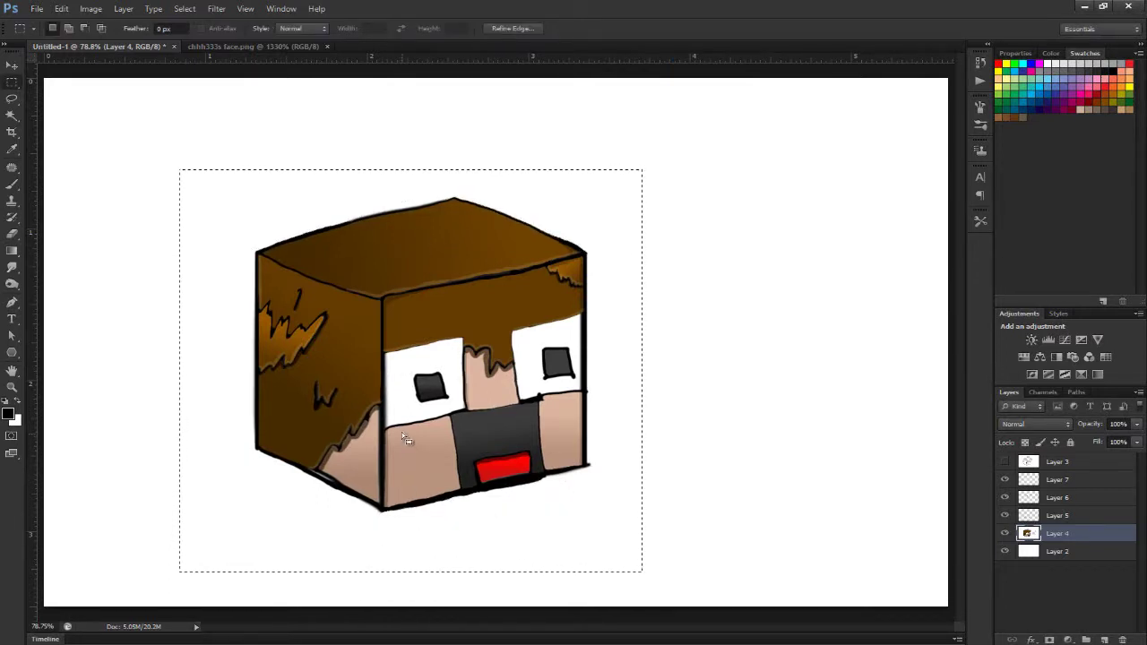
key("ctrl+d")
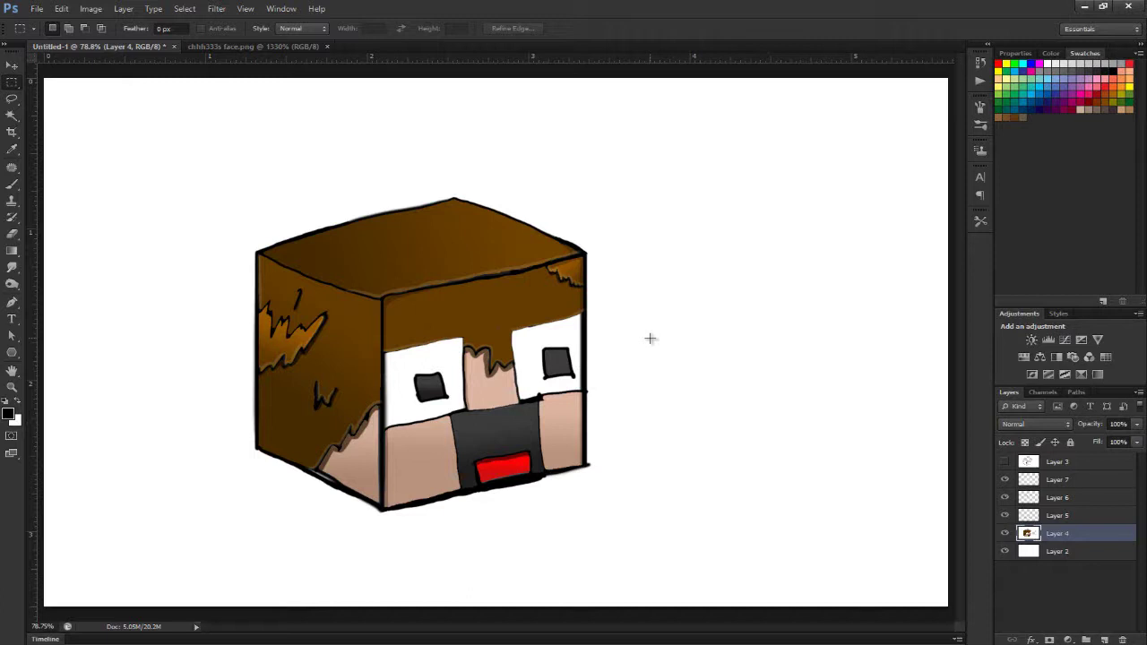
left_click_drag(496, 560, 332, 508)
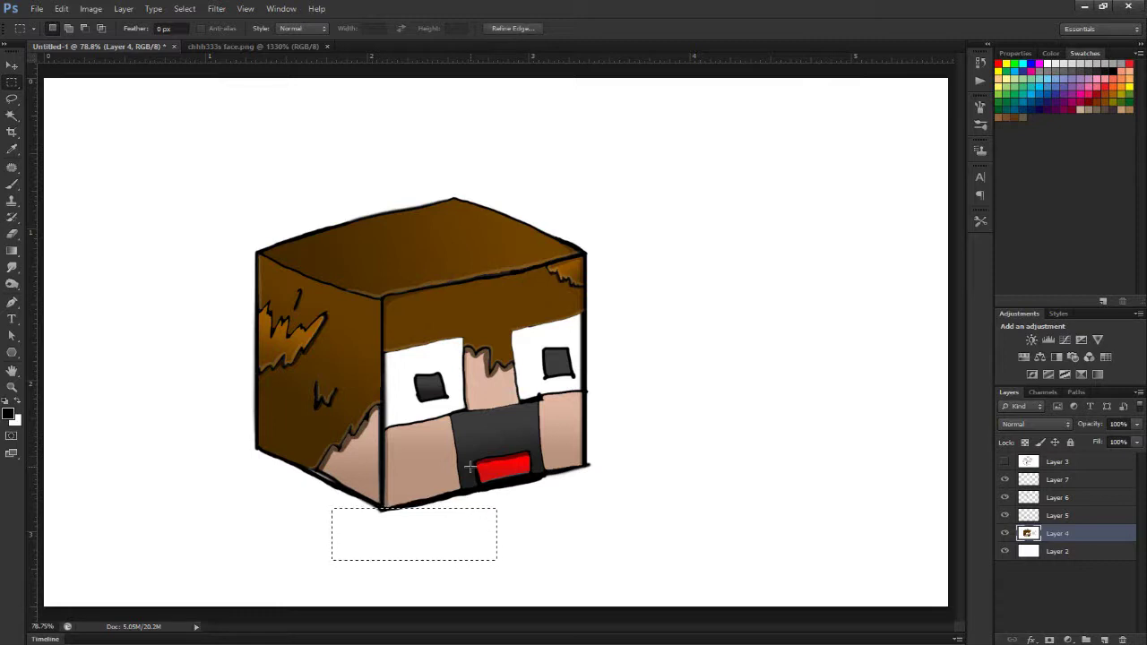
Move the Bamboo Dock to the centre, adjust icons per page, and open Pen Tablet Properties from My Tablet.
mouse_move(1070, 9)
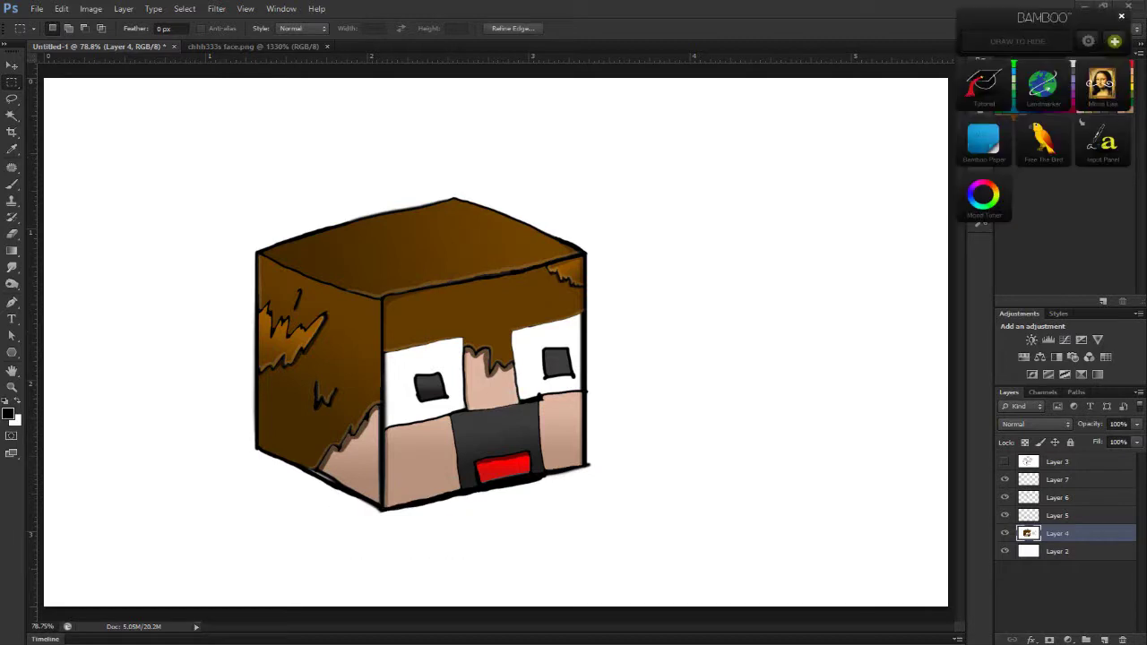
left_click_drag(1049, 16, 732, 219)
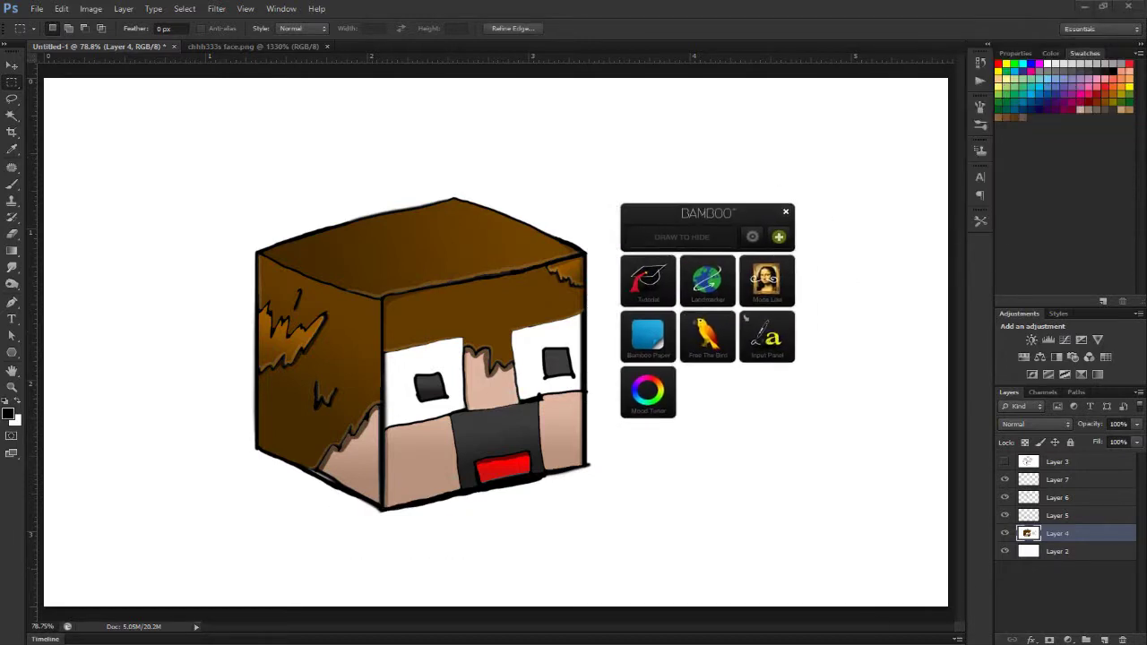
left_click(751, 238)
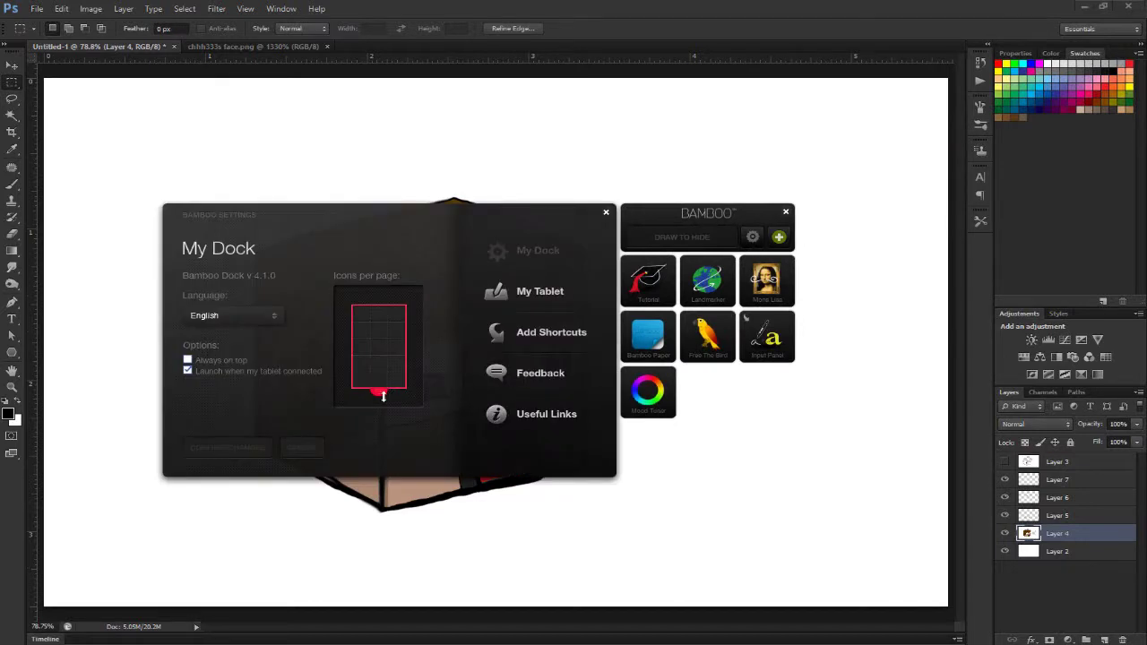
left_click_drag(381, 368, 379, 392)
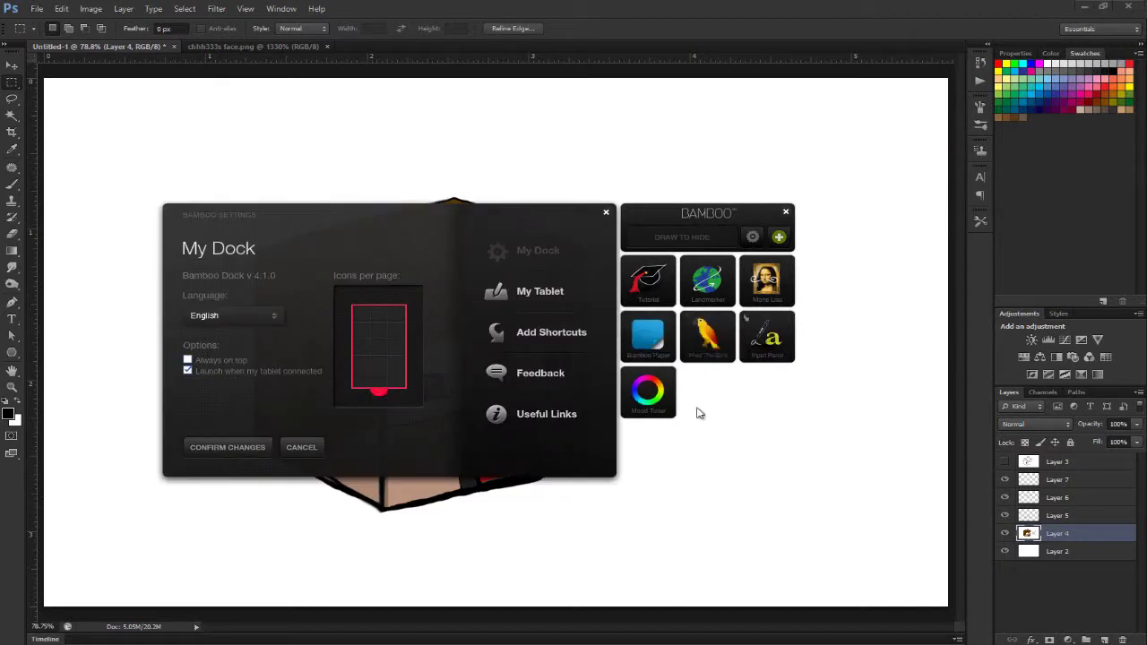
left_click(532, 294)
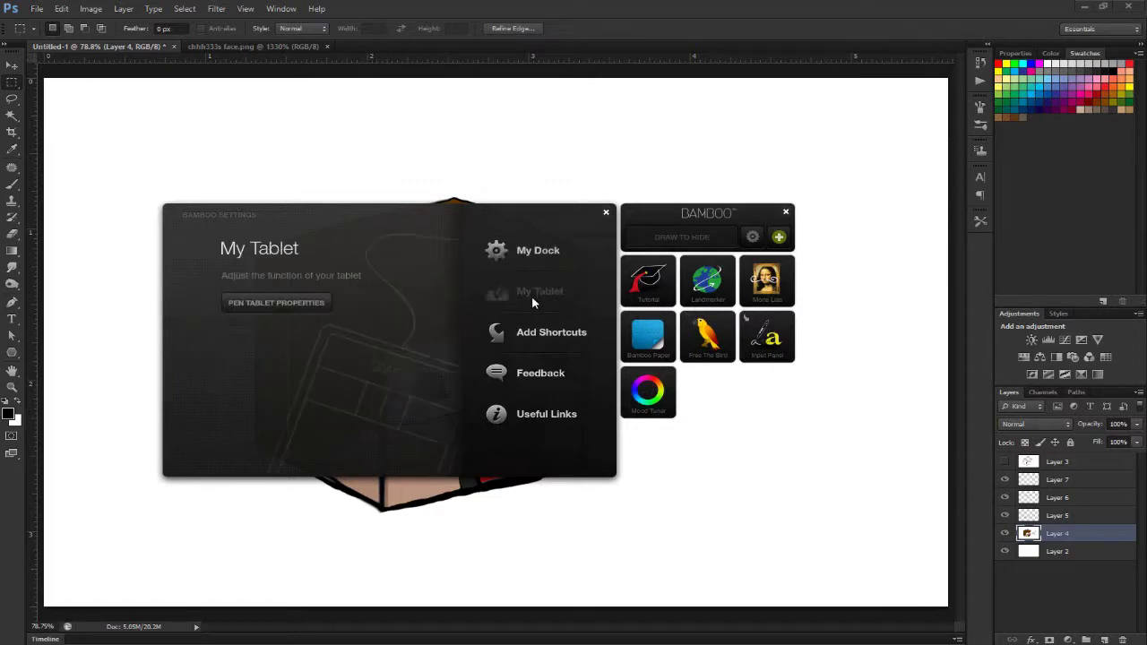
left_click(238, 304)
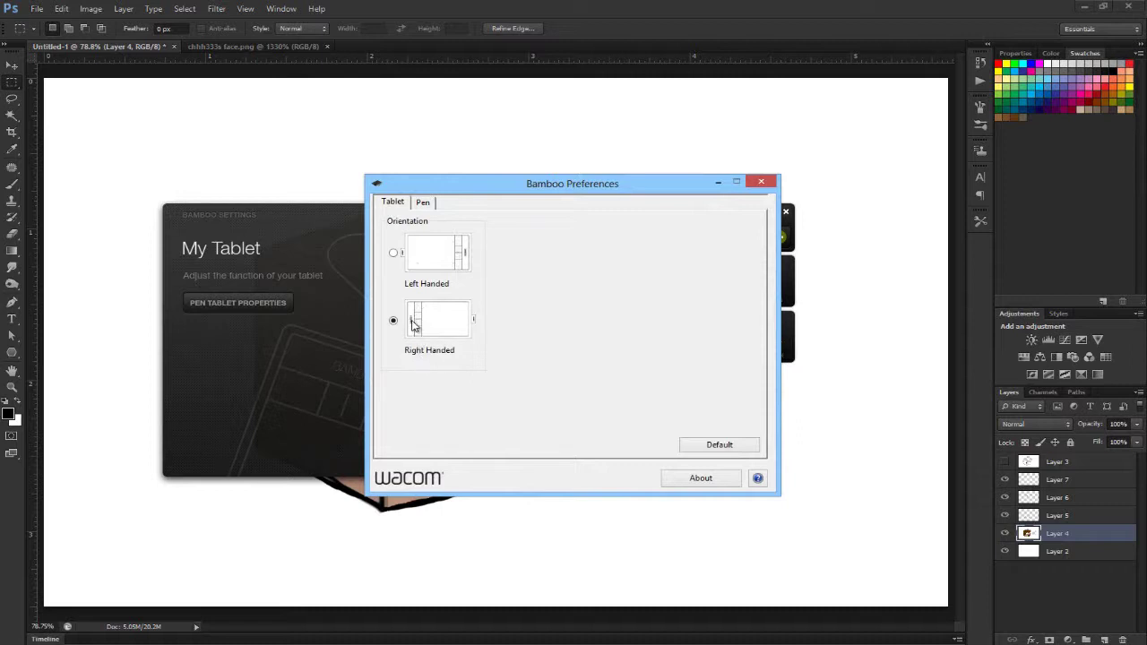
On the Pen tab, keep Erase for the upper pen button, then close Bamboo Preferences.
left_click(421, 204)
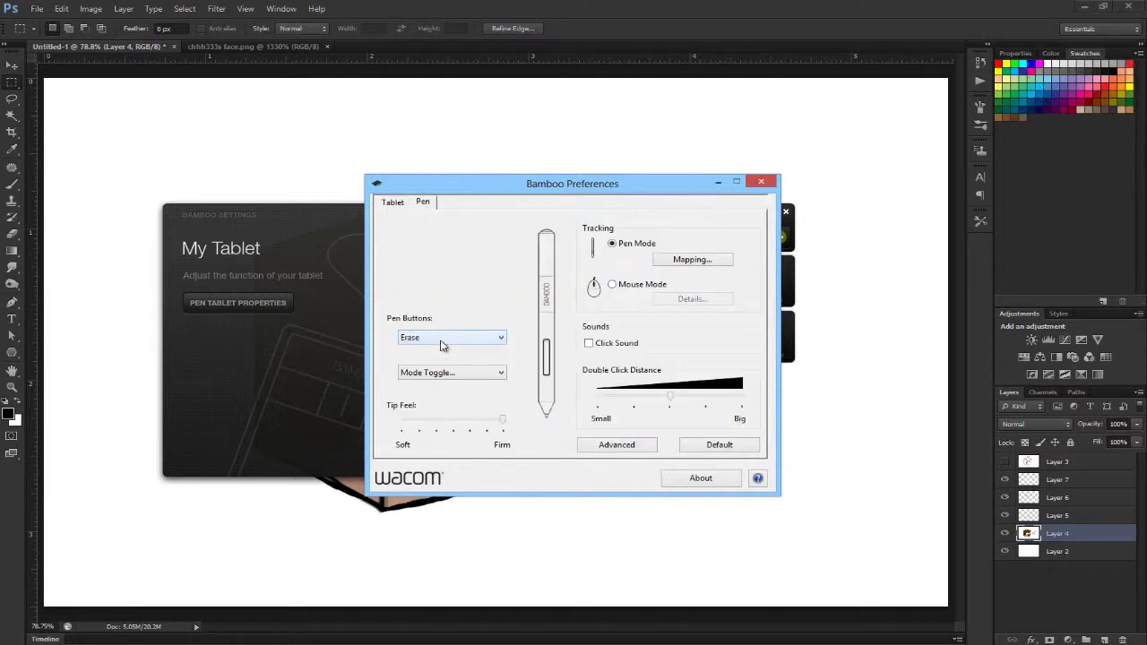
left_click(436, 338)
left_click(463, 291)
left_click(762, 182)
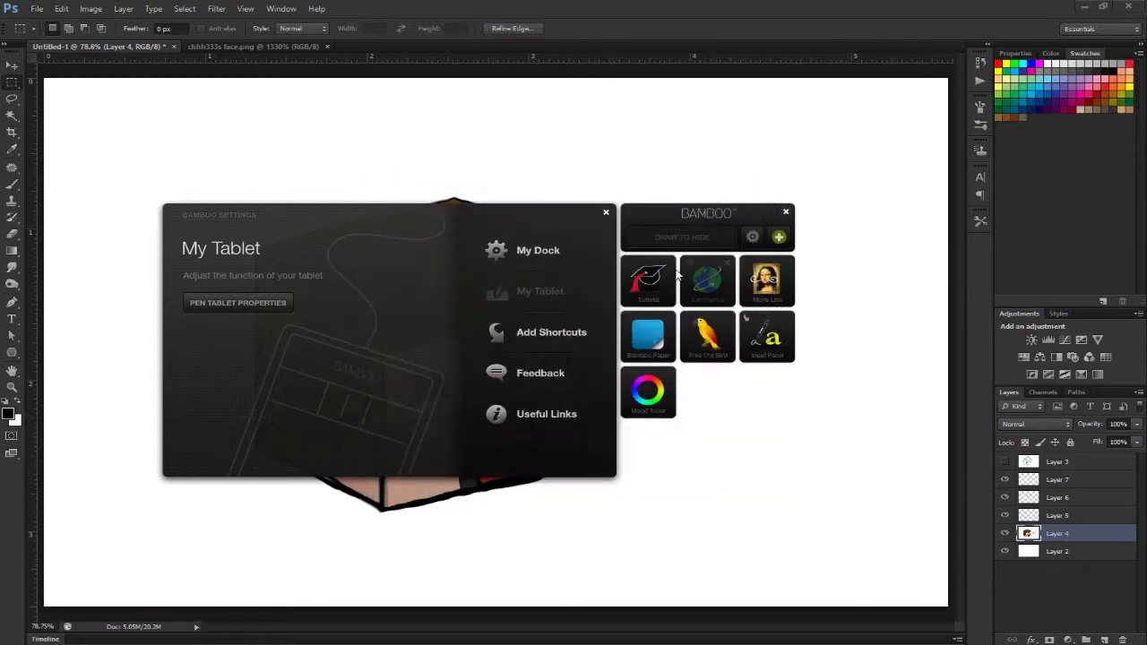
Close the Bamboo Dock and its settings with the dock's X button.
left_click(786, 215)
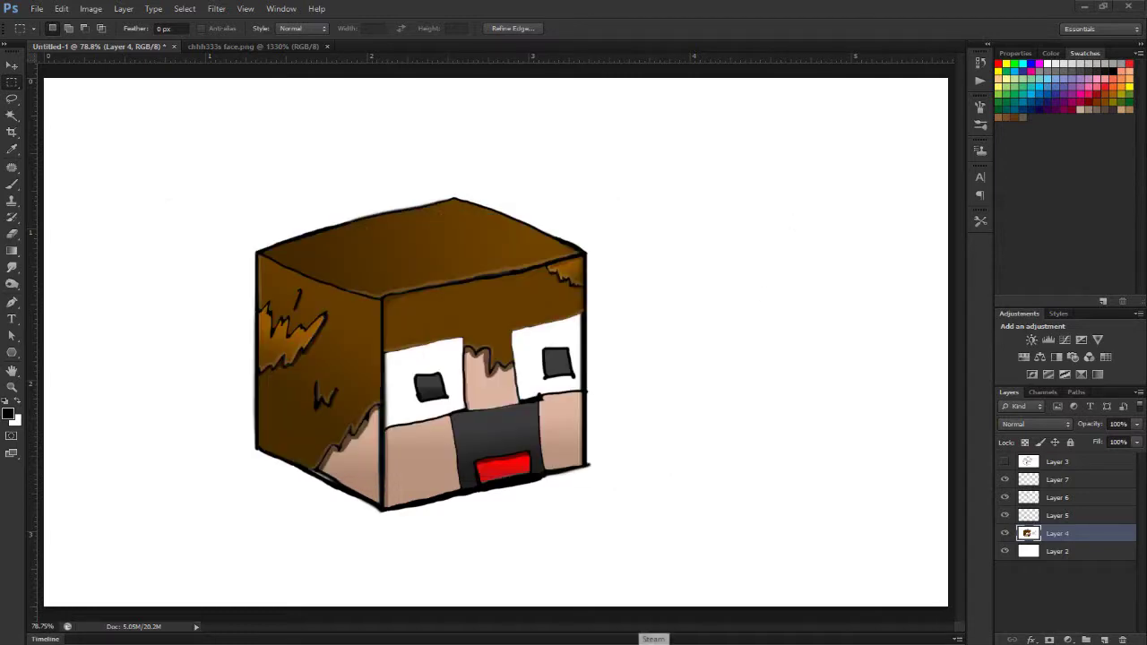